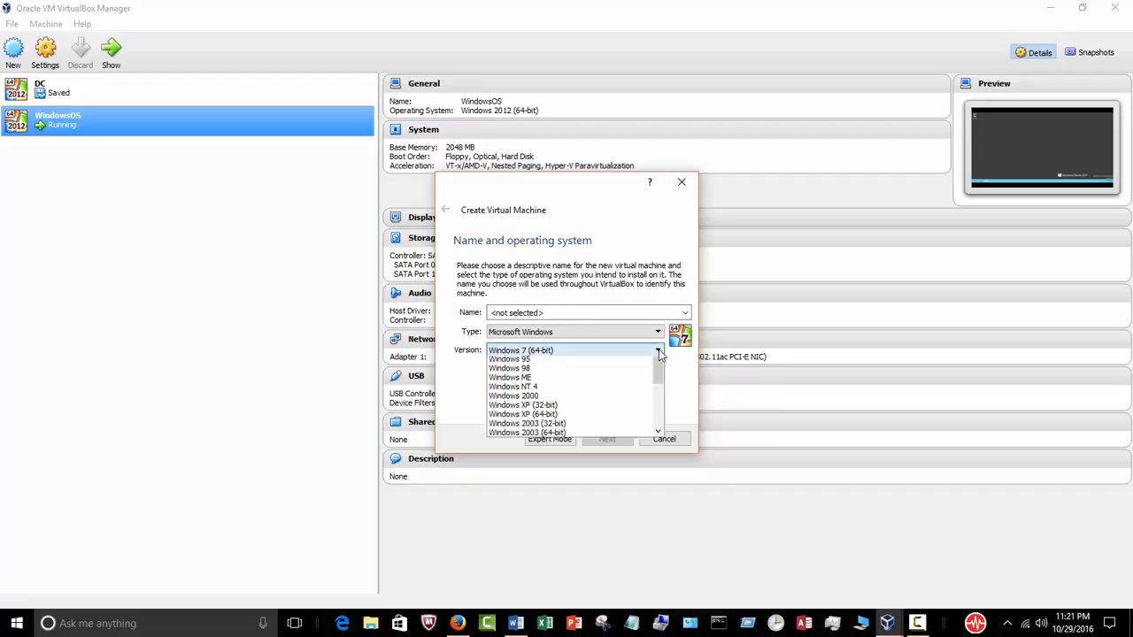
Step: Set the new VM's version to Windows 2012 (64-bit) and name it Server1
{"action": "scroll", "coordinate": [659, 389], "scroll_direction": "down", "scroll_amount": 3}
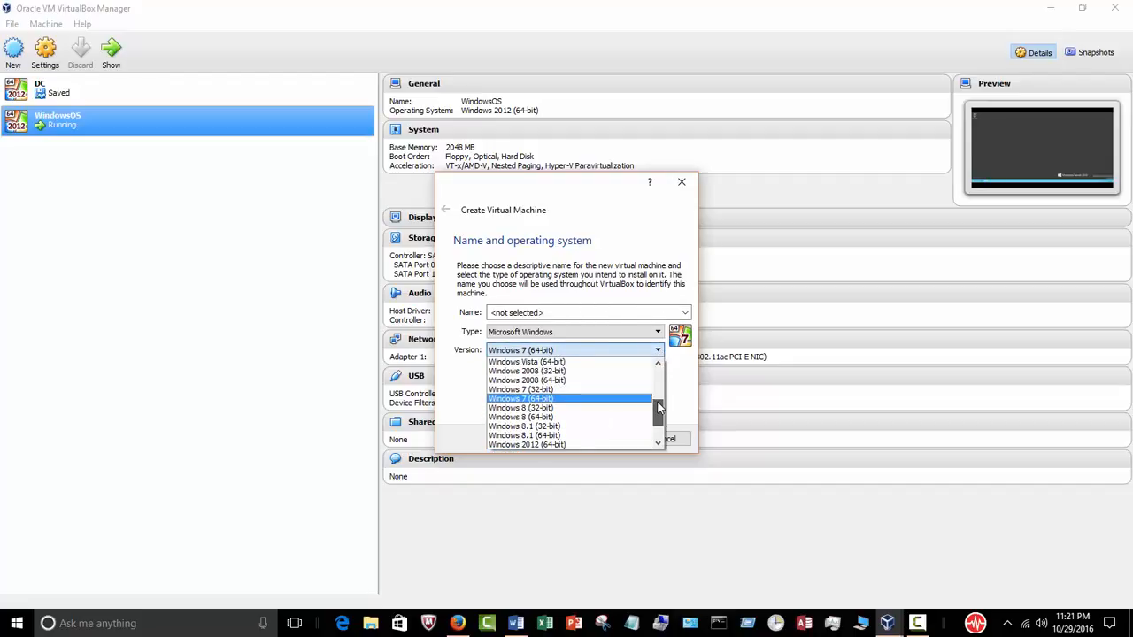
{"action": "left_click", "coordinate": [599, 417]}
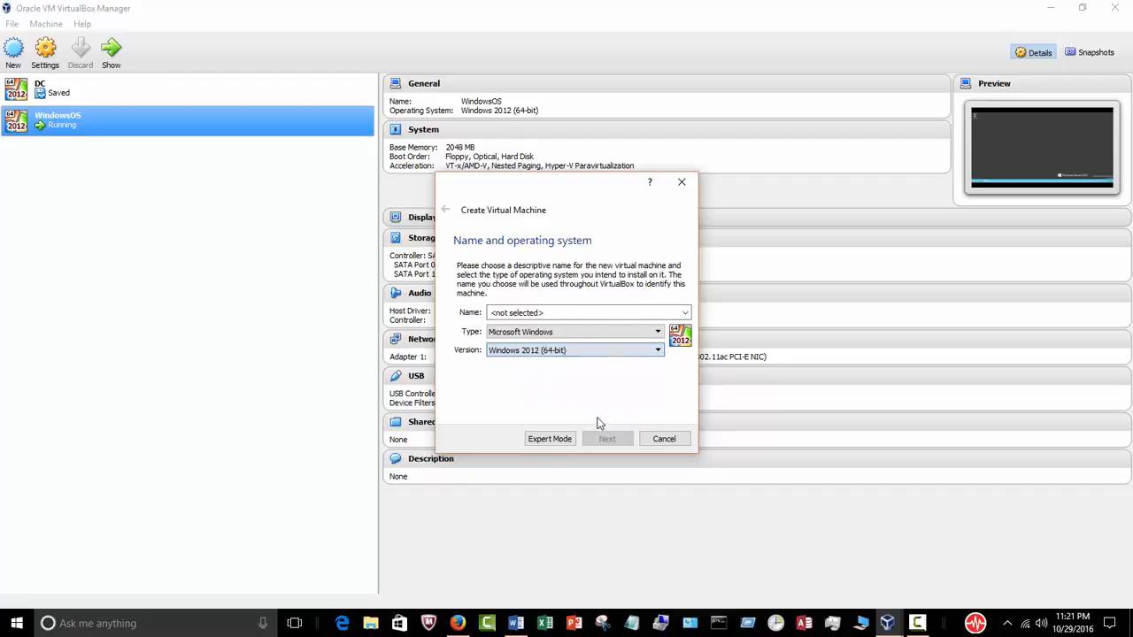
{"action": "left_click", "coordinate": [554, 313]}
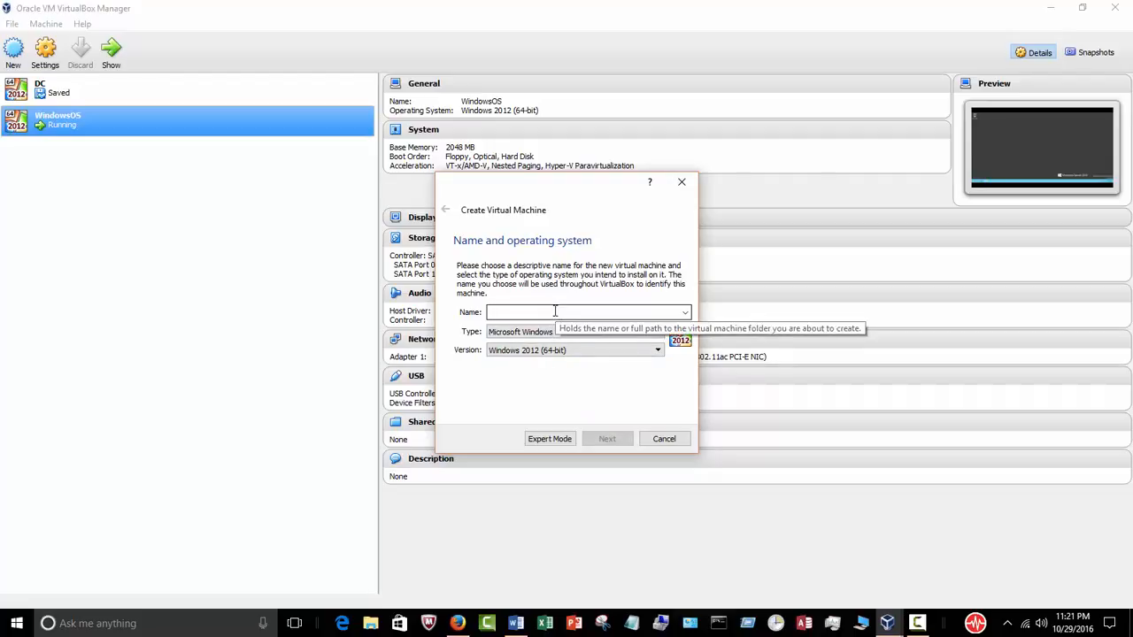
{"action": "type", "text": "Server 1"}
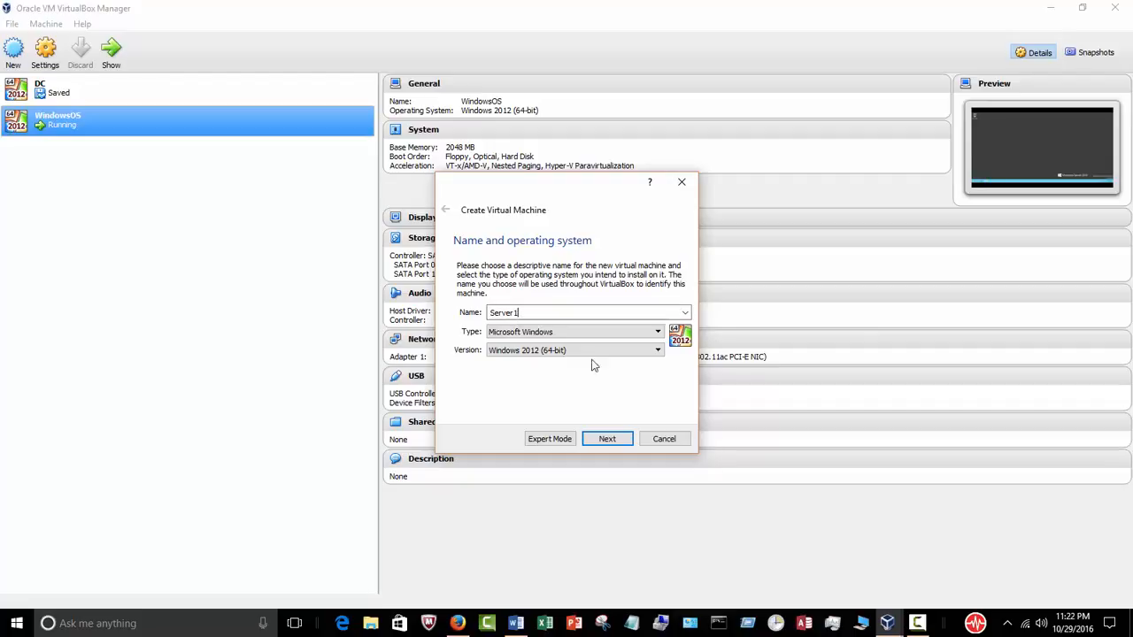
{"action": "left_click", "coordinate": [609, 440]}
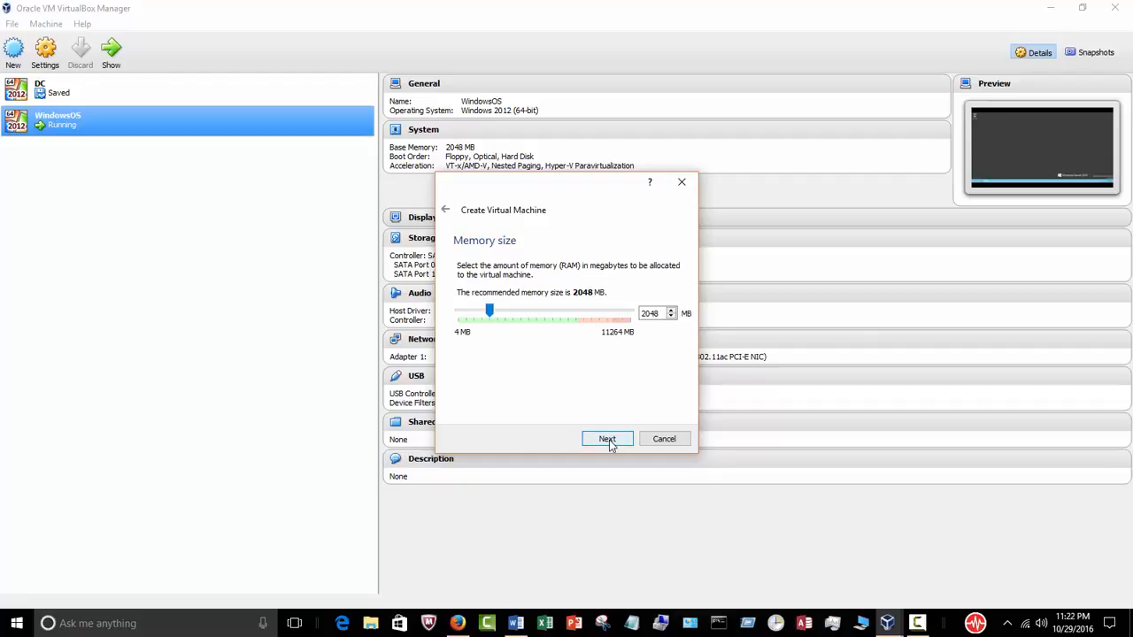
Step: Keep 2048 MB memory and create a fixed-size 25 GB VDI disk named Server1, then bring up the Word outline
{"action": "left_click", "coordinate": [608, 439]}
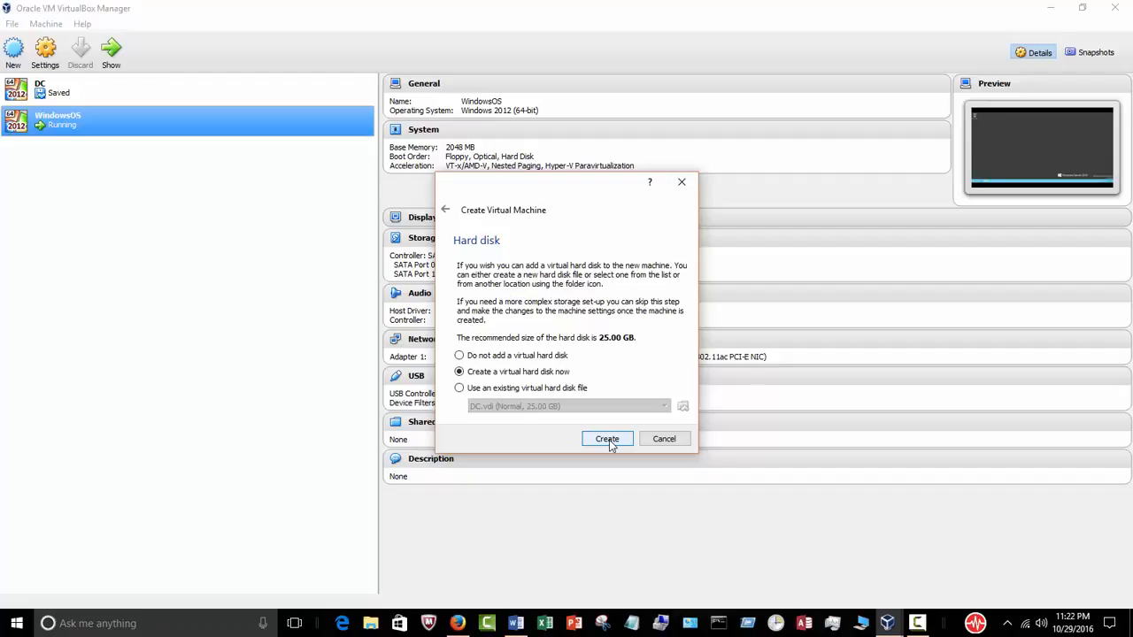
{"action": "left_click", "coordinate": [609, 440]}
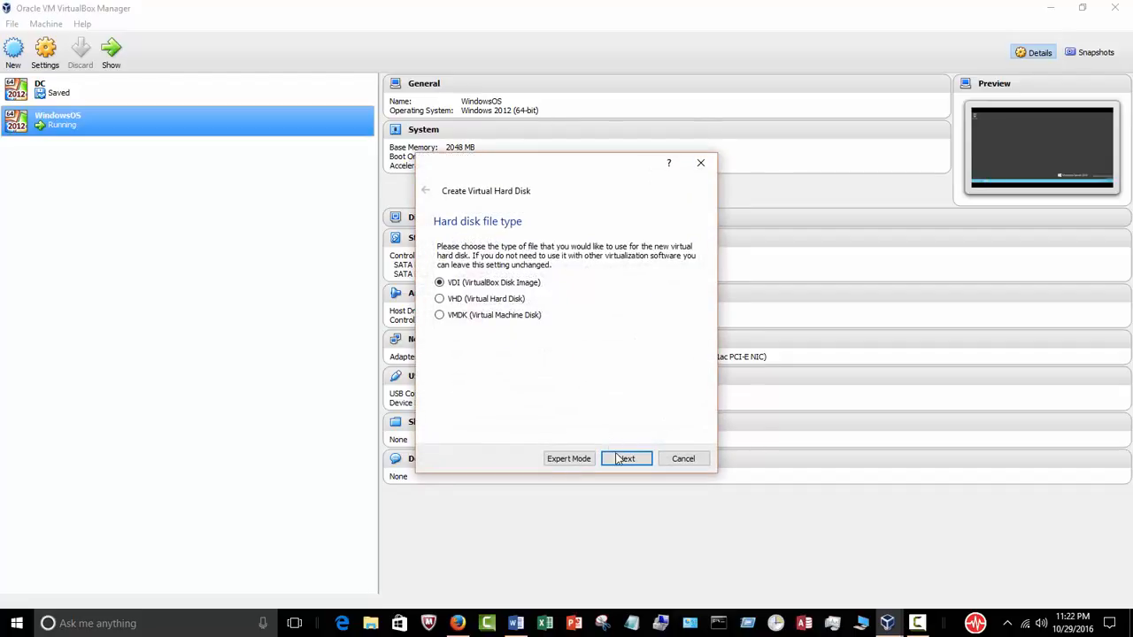
{"action": "left_click", "coordinate": [626, 460]}
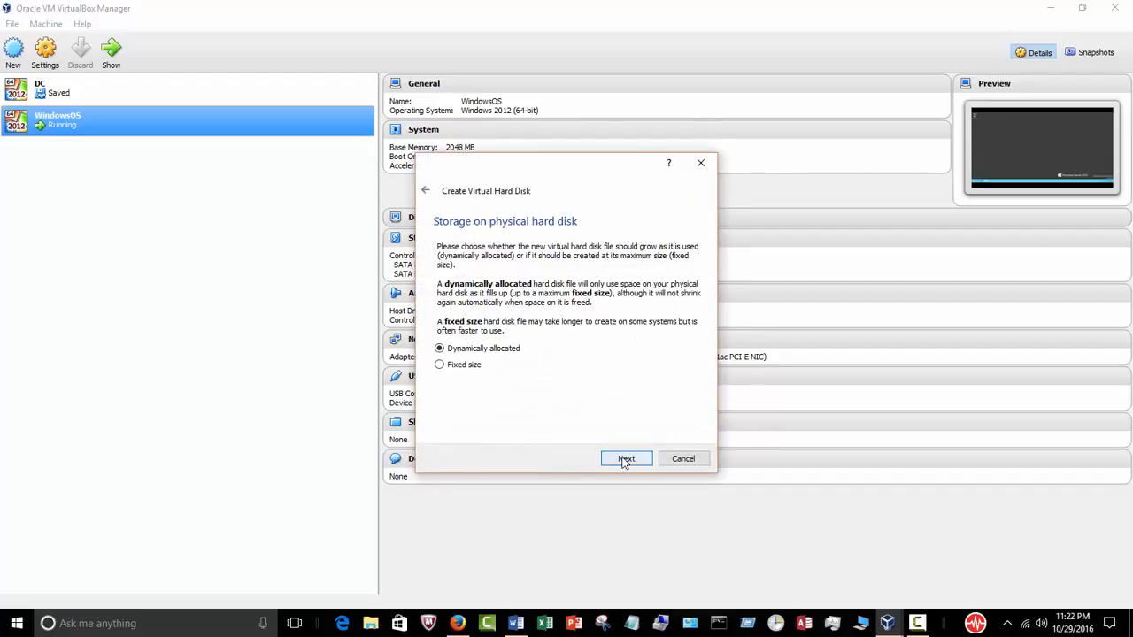
{"action": "left_click", "coordinate": [467, 369]}
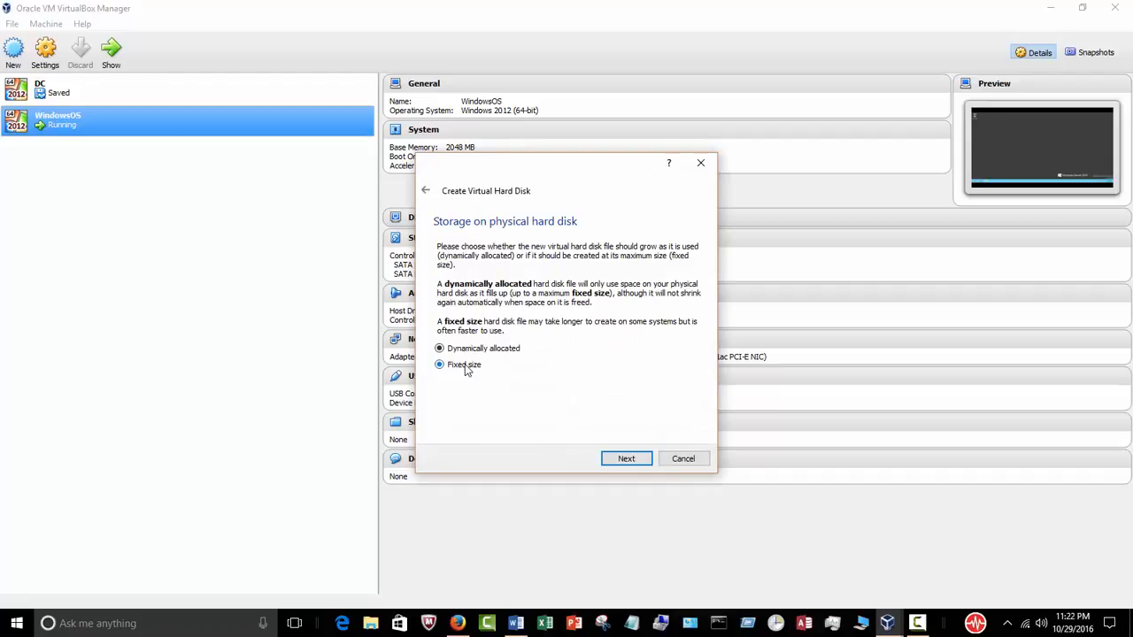
{"action": "left_click", "coordinate": [626, 459]}
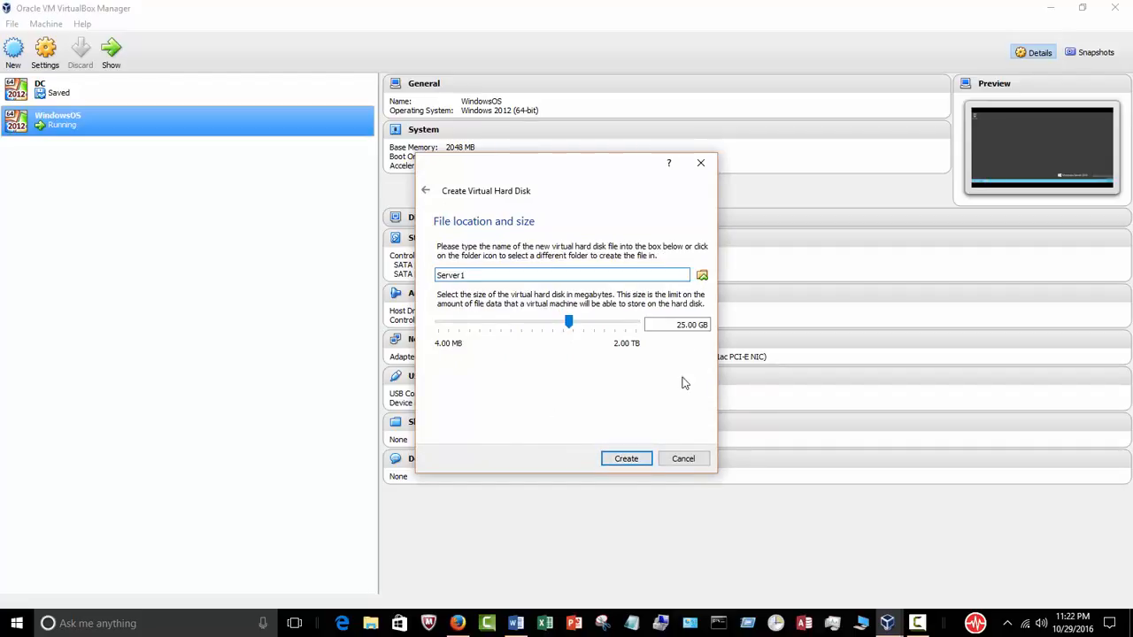
{"action": "left_click", "coordinate": [639, 460]}
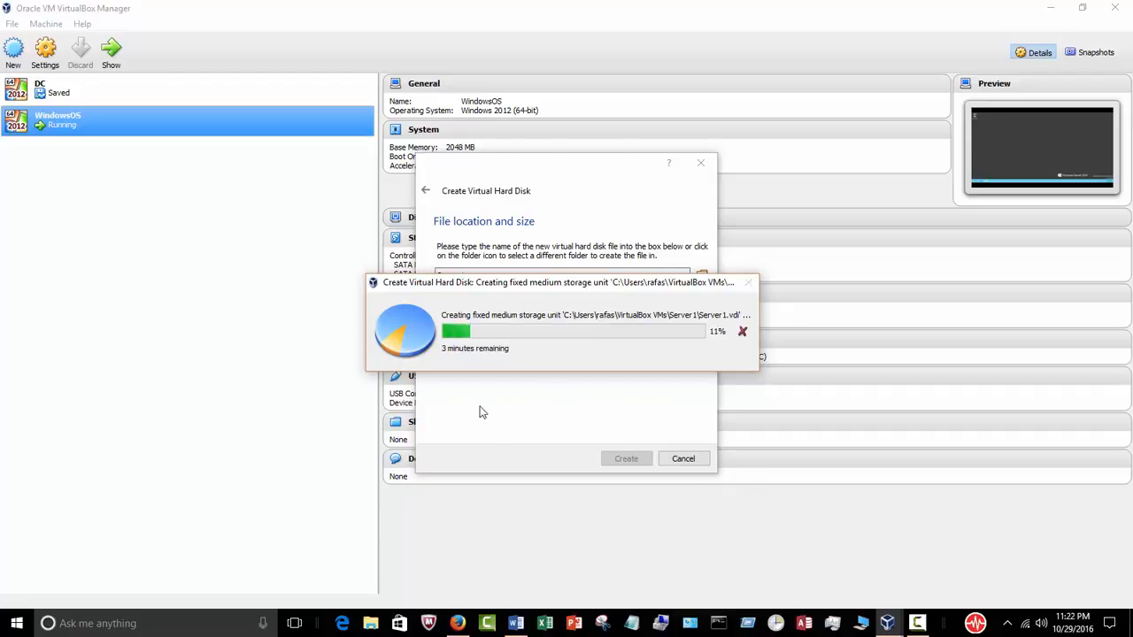
{"action": "left_click", "coordinate": [516, 623]}
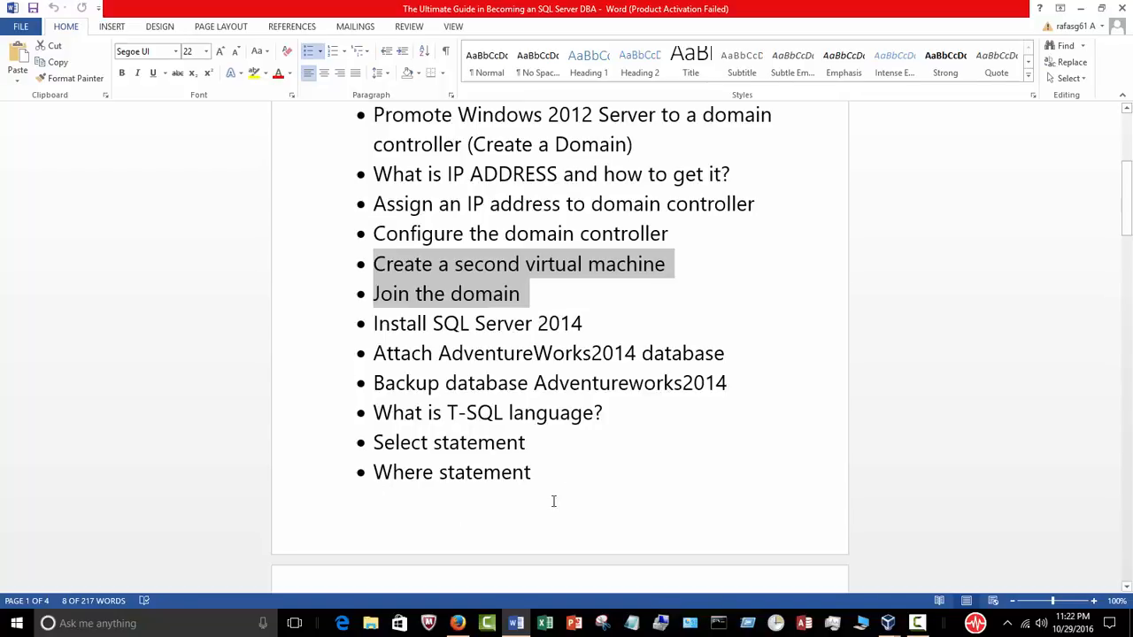
Step: Scroll through the Word course outline down to the Install SQL Server 2014 item
{"action": "left_click", "coordinate": [605, 328]}
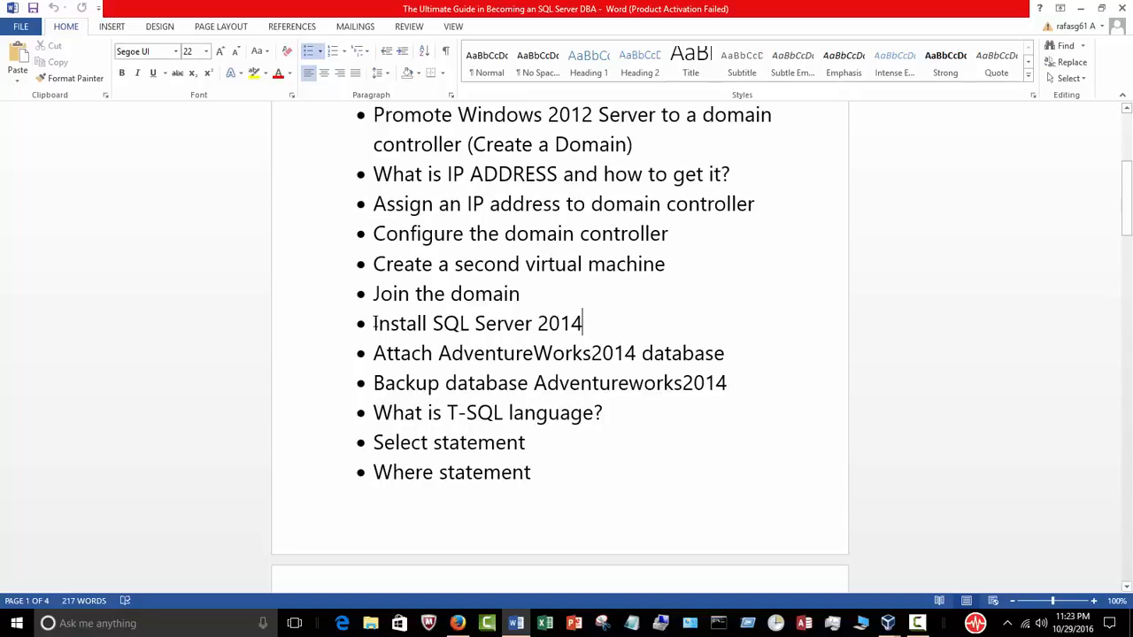
{"action": "scroll", "coordinate": [543, 328], "scroll_direction": "up", "scroll_amount": 2}
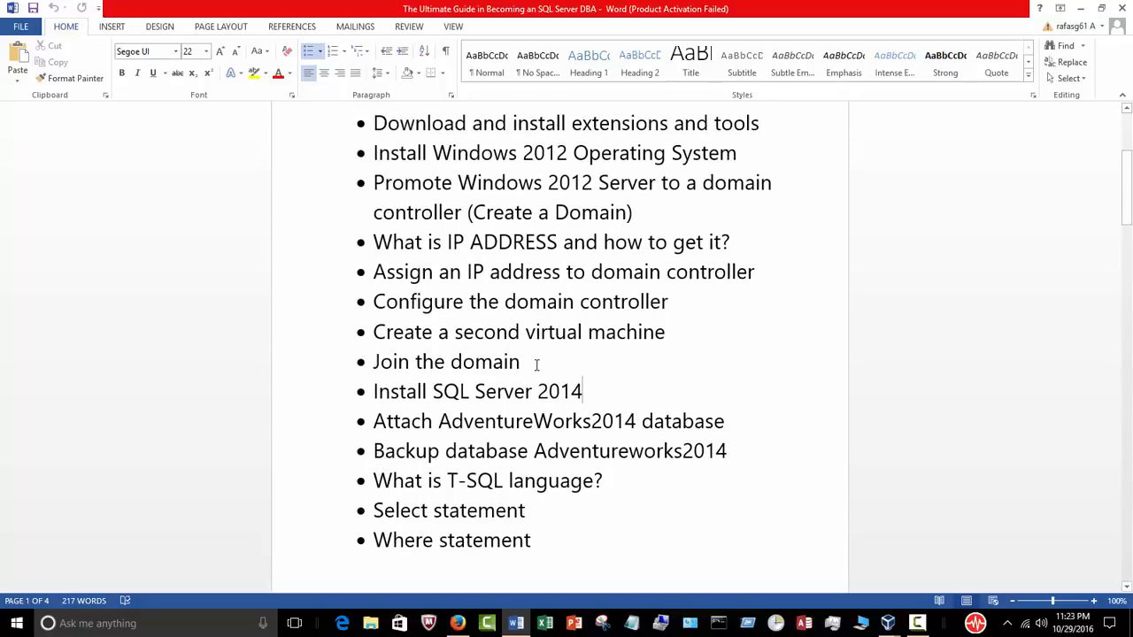
{"action": "left_click_drag", "start_coordinate": [533, 362], "coordinate": [311, 200]}
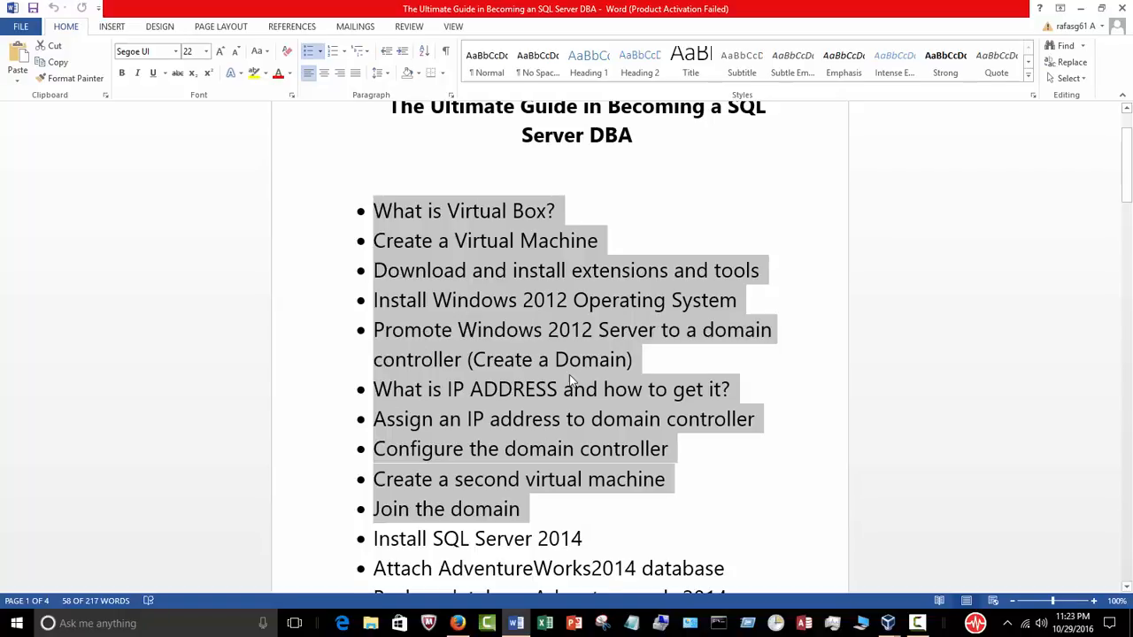
{"action": "scroll", "coordinate": [531, 380], "scroll_direction": "down", "scroll_amount": 1}
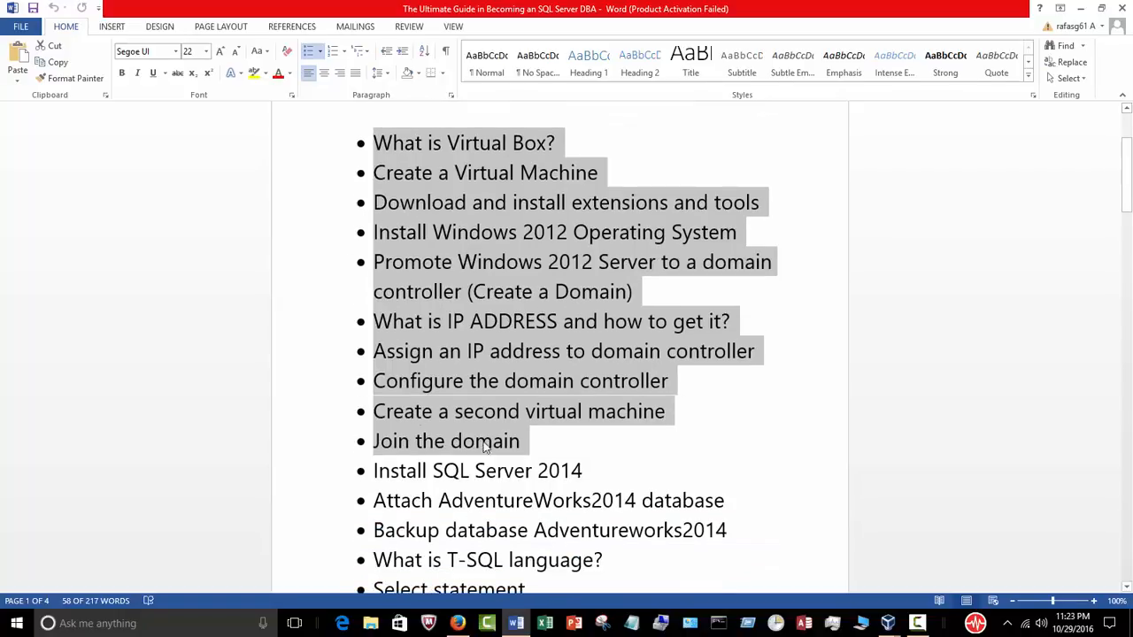
{"action": "scroll", "coordinate": [658, 398], "scroll_direction": "down", "scroll_amount": 1}
{"action": "scroll", "coordinate": [751, 445], "scroll_direction": "up", "scroll_amount": 1}
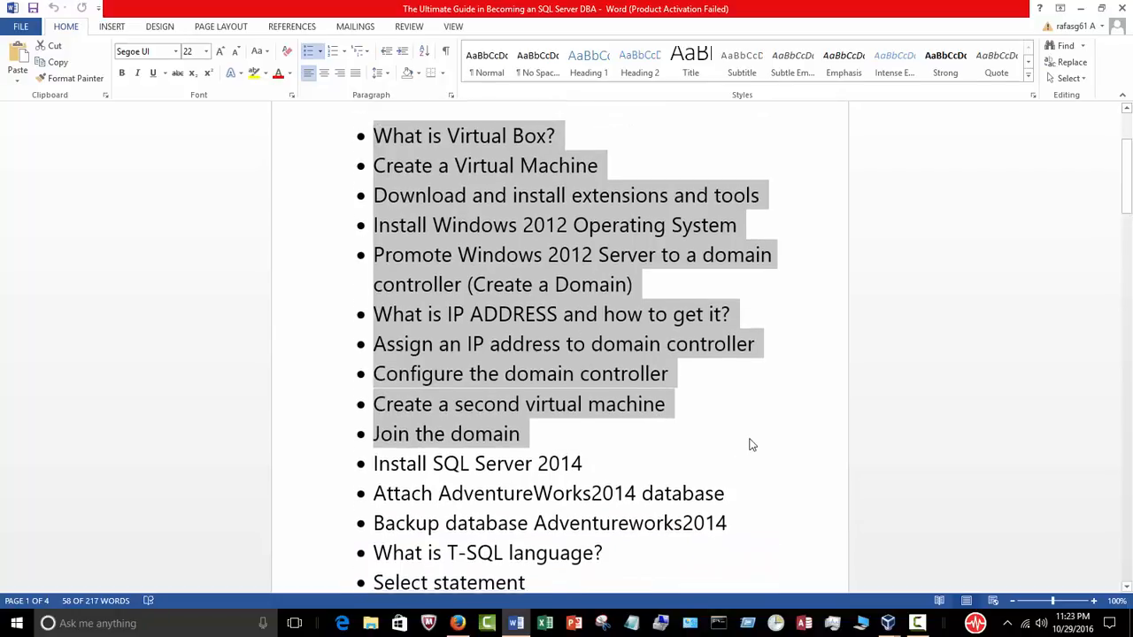
{"action": "scroll", "coordinate": [749, 438], "scroll_direction": "down", "scroll_amount": 3}
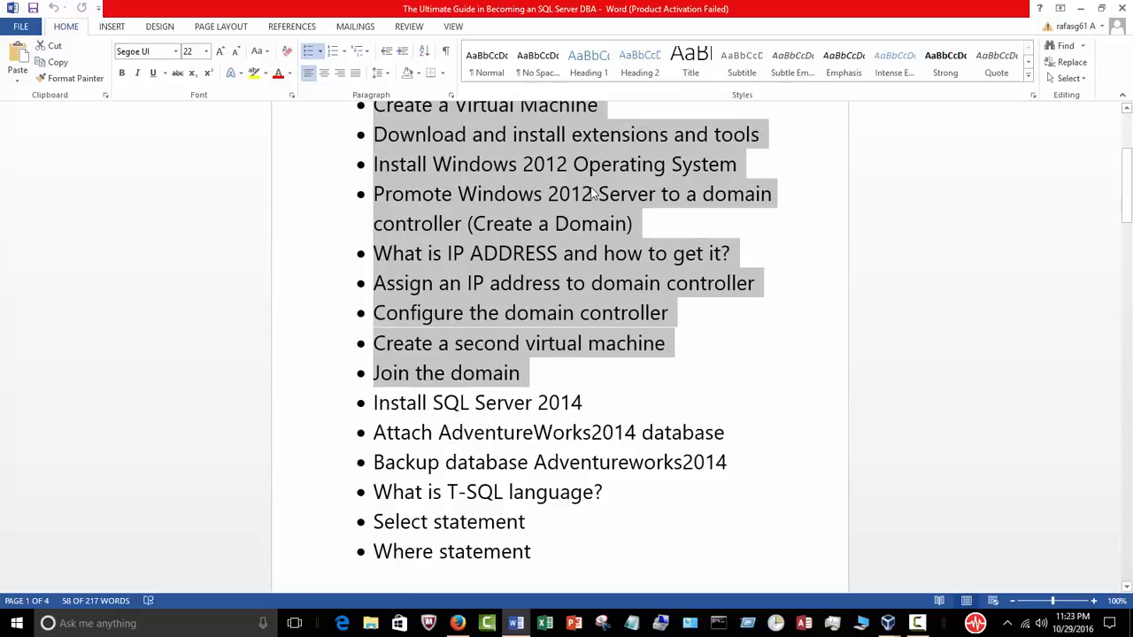
{"action": "scroll", "coordinate": [610, 286], "scroll_direction": "up", "scroll_amount": 2}
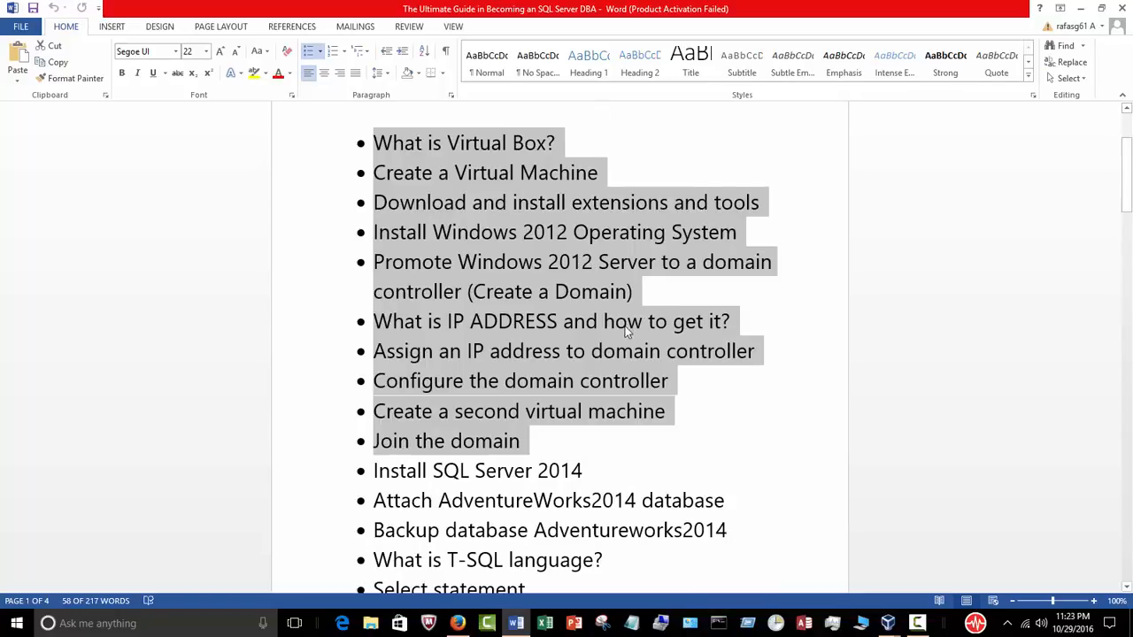
{"action": "scroll", "coordinate": [617, 299], "scroll_direction": "down", "scroll_amount": 2}
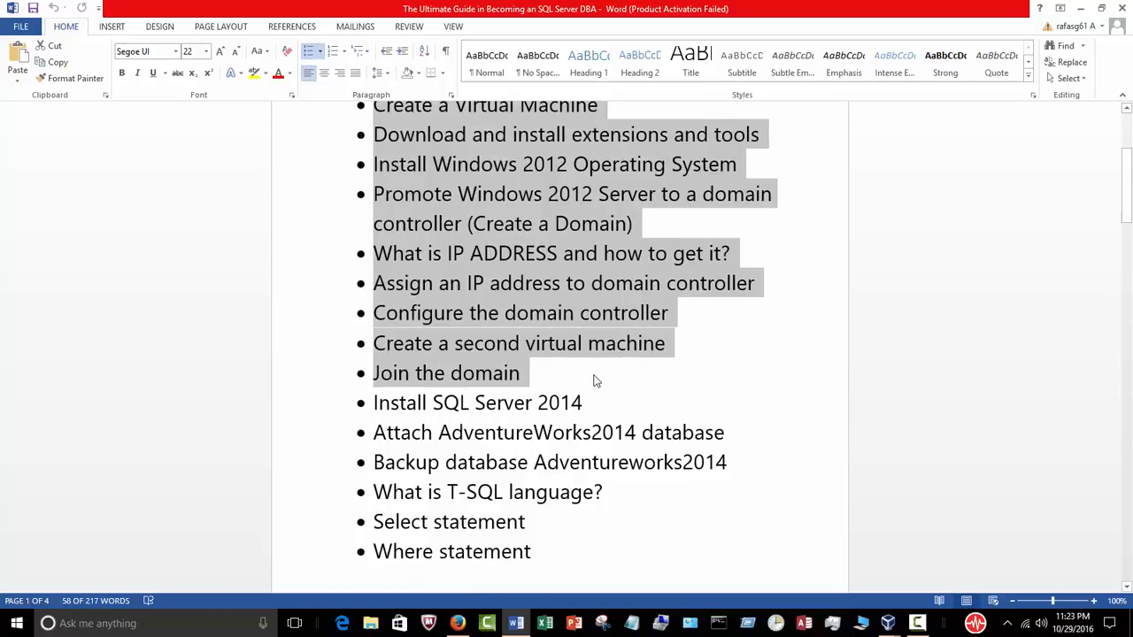
{"action": "scroll", "coordinate": [666, 399], "scroll_direction": "down", "scroll_amount": 2}
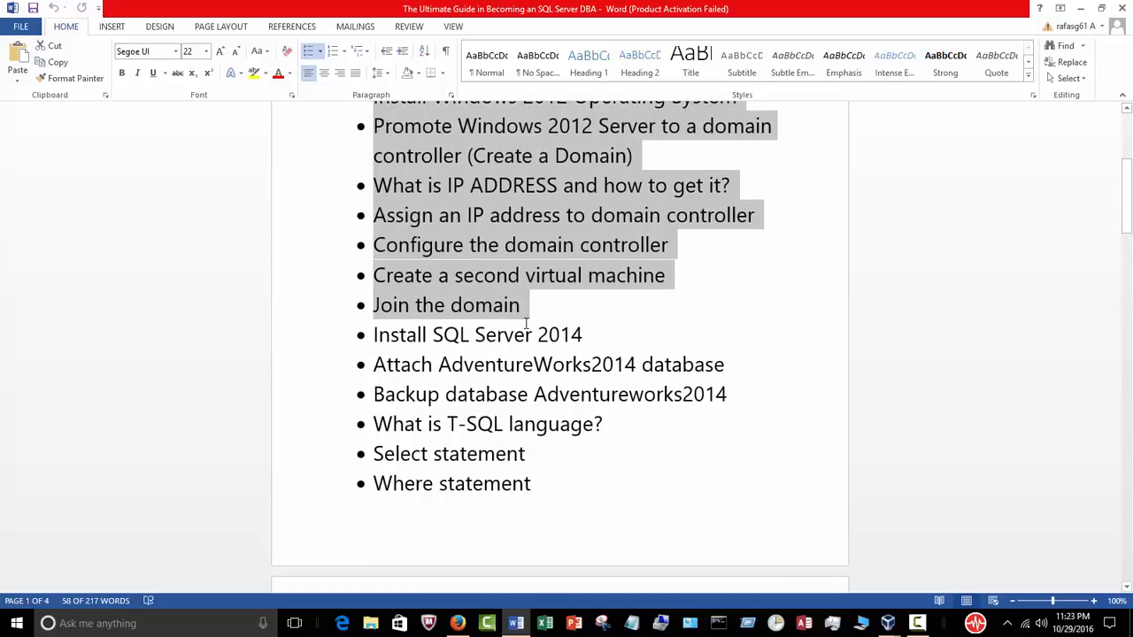
{"action": "scroll", "coordinate": [582, 319], "scroll_direction": "down", "scroll_amount": 2}
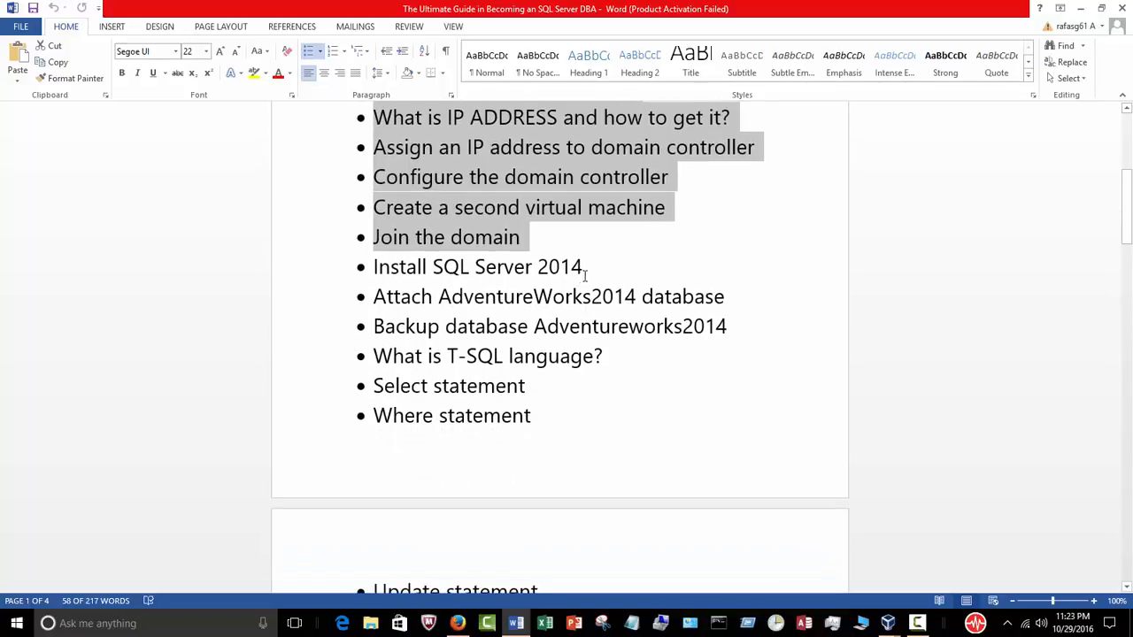
{"action": "left_click_drag", "start_coordinate": [582, 271], "coordinate": [375, 267]}
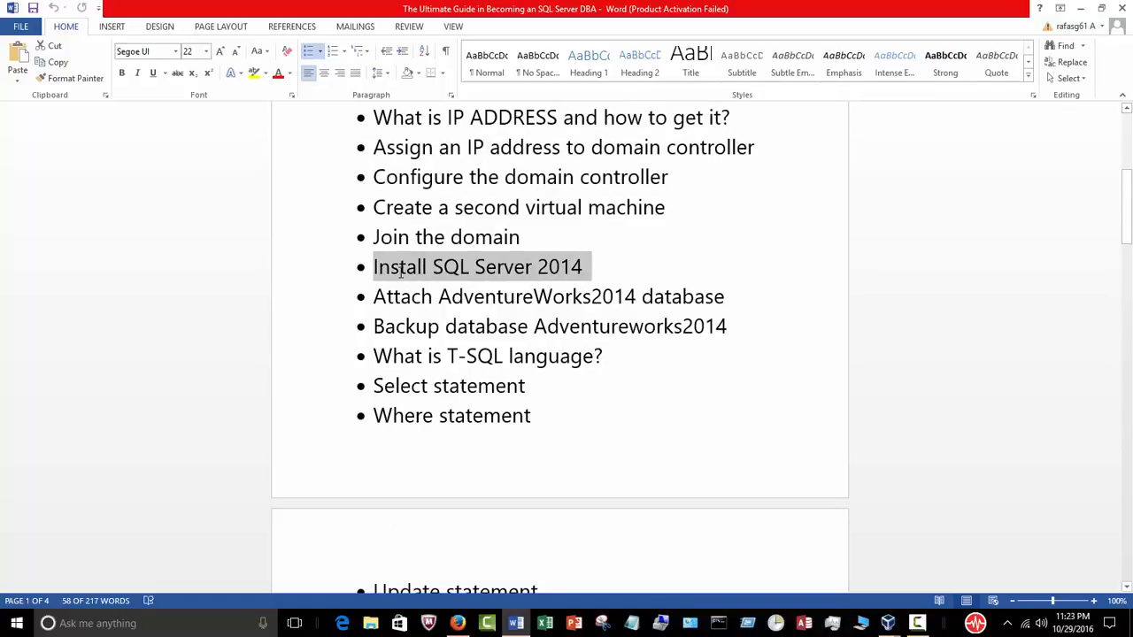
{"action": "left_click", "coordinate": [581, 326]}
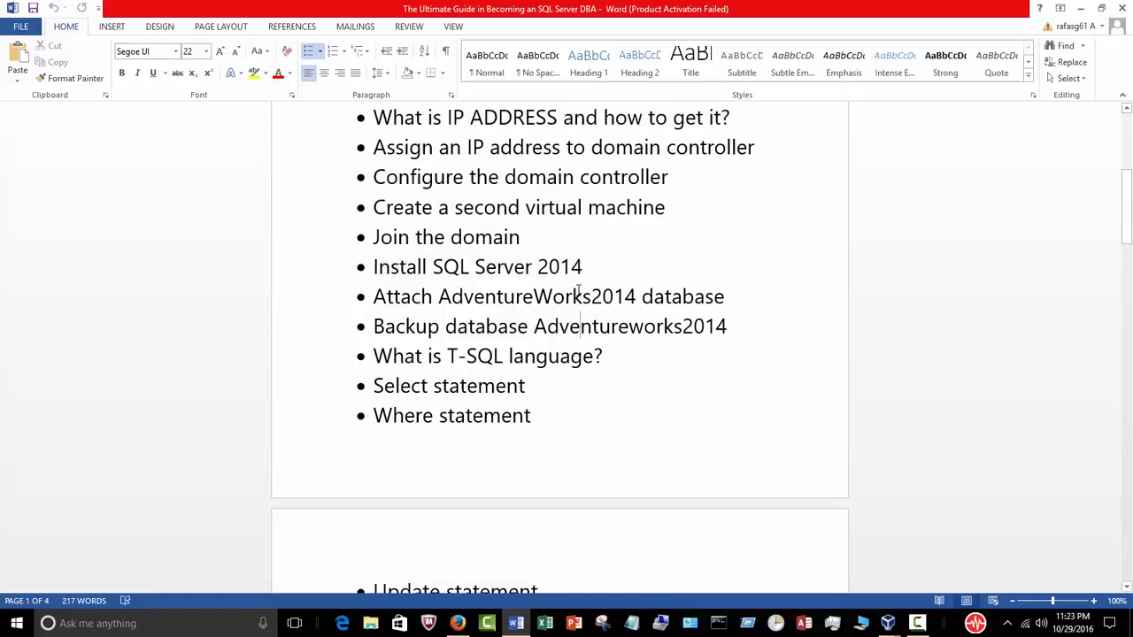
Step: Check Server1's disk creation progress in VirtualBox, then return to the SQL Server DBA guide
{"action": "left_click", "coordinate": [1081, 8]}
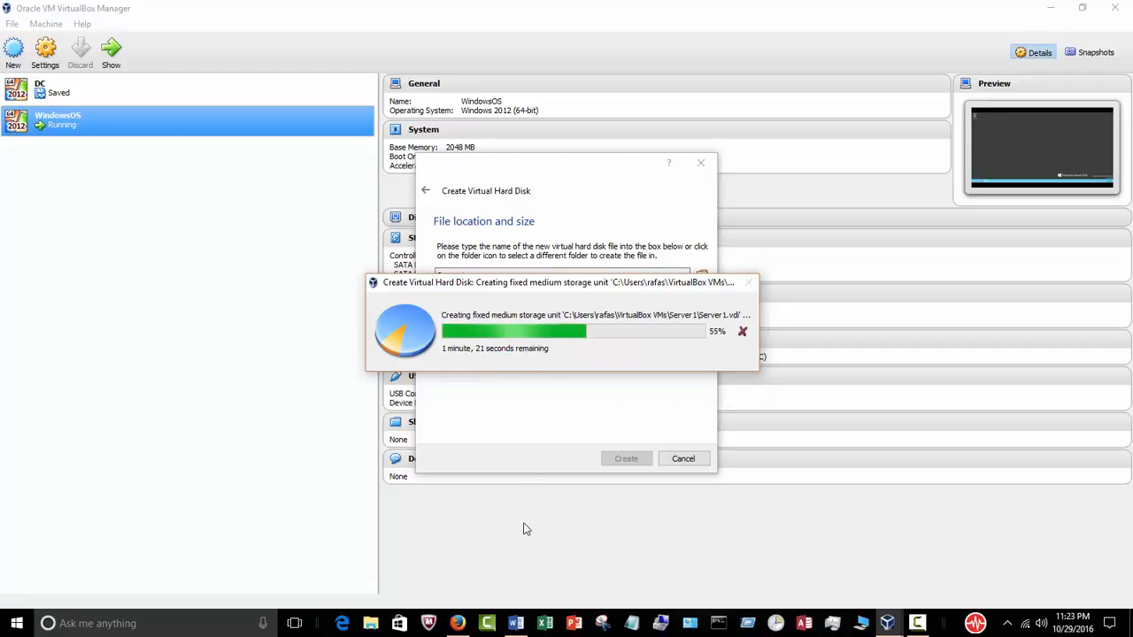
{"action": "left_click", "coordinate": [521, 624]}
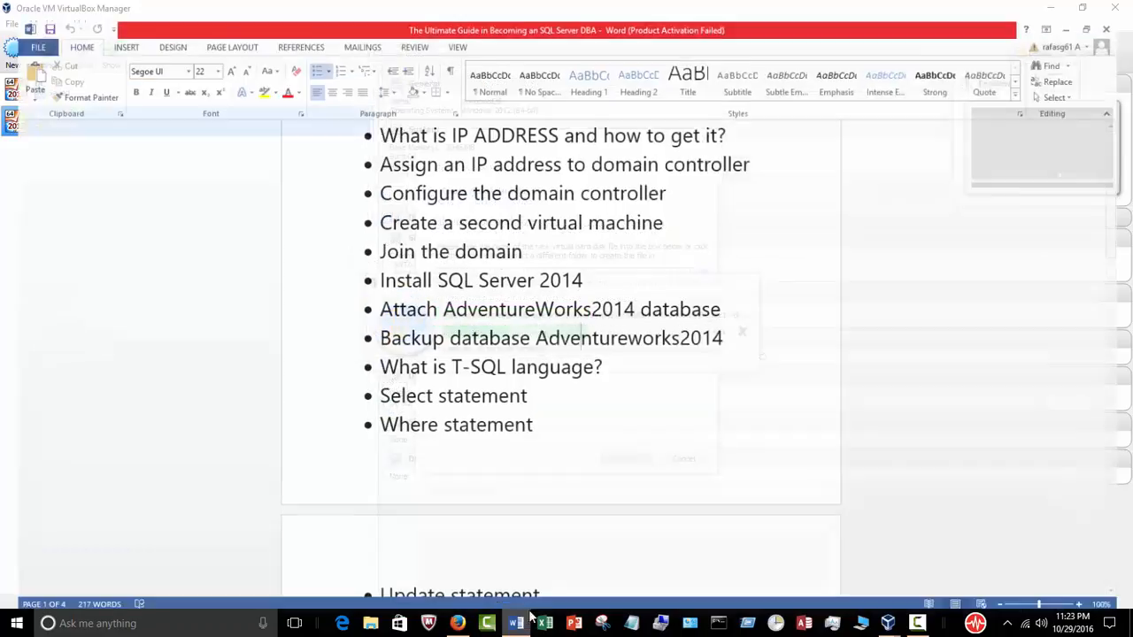
{"action": "scroll", "coordinate": [620, 412], "scroll_direction": "up", "scroll_amount": 2}
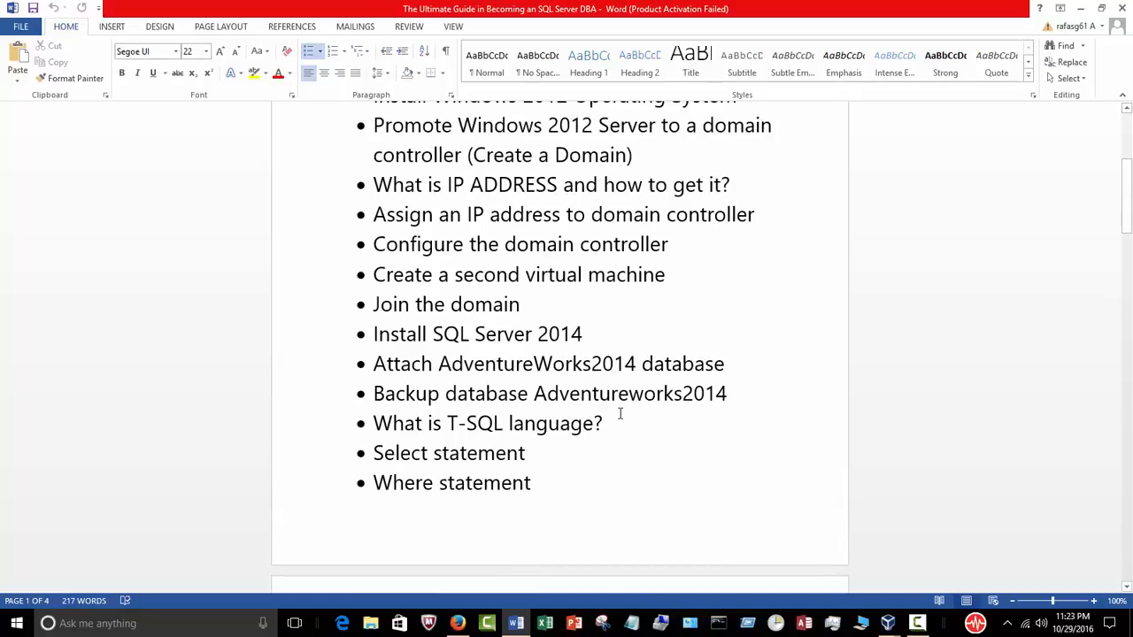
Step: Scroll through the course topic list, then minimize Word to show Server1 in VirtualBox Manager
{"action": "scroll", "coordinate": [621, 413], "scroll_direction": "up", "scroll_amount": 5}
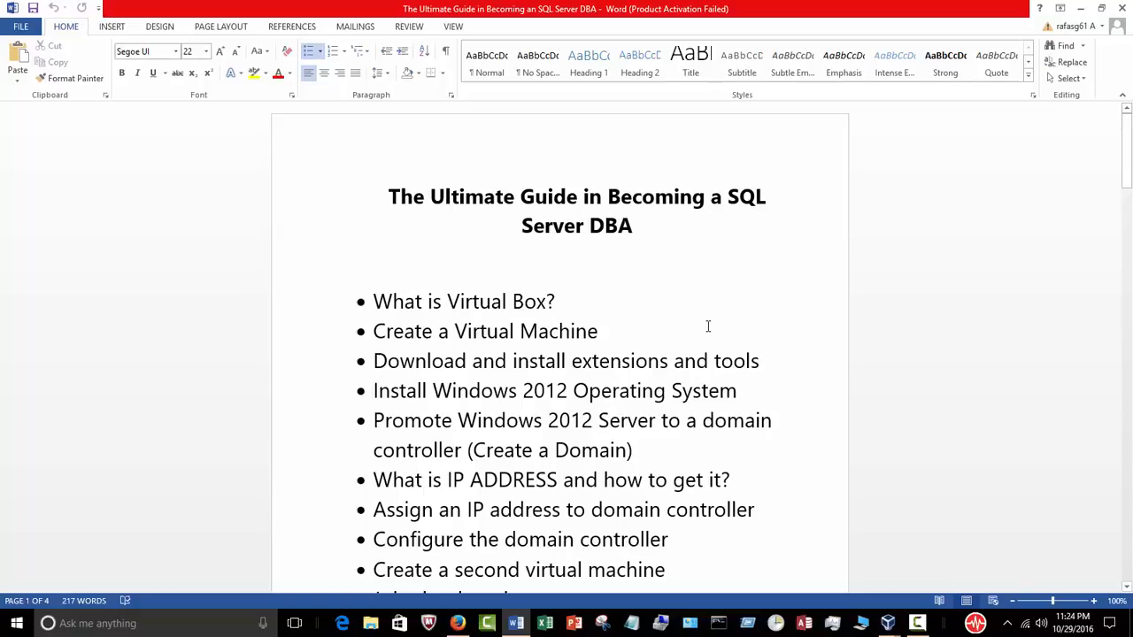
{"action": "scroll", "coordinate": [712, 322], "scroll_direction": "down", "scroll_amount": 1}
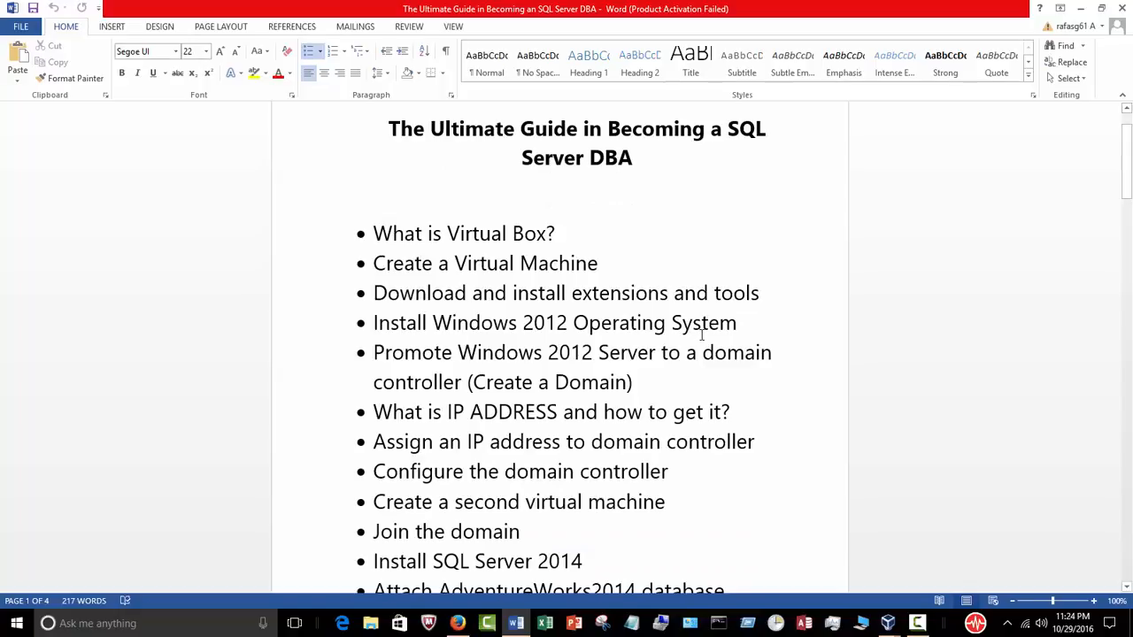
{"action": "scroll", "coordinate": [704, 327], "scroll_direction": "down", "scroll_amount": 1}
{"action": "scroll", "coordinate": [699, 305], "scroll_direction": "up", "scroll_amount": 2}
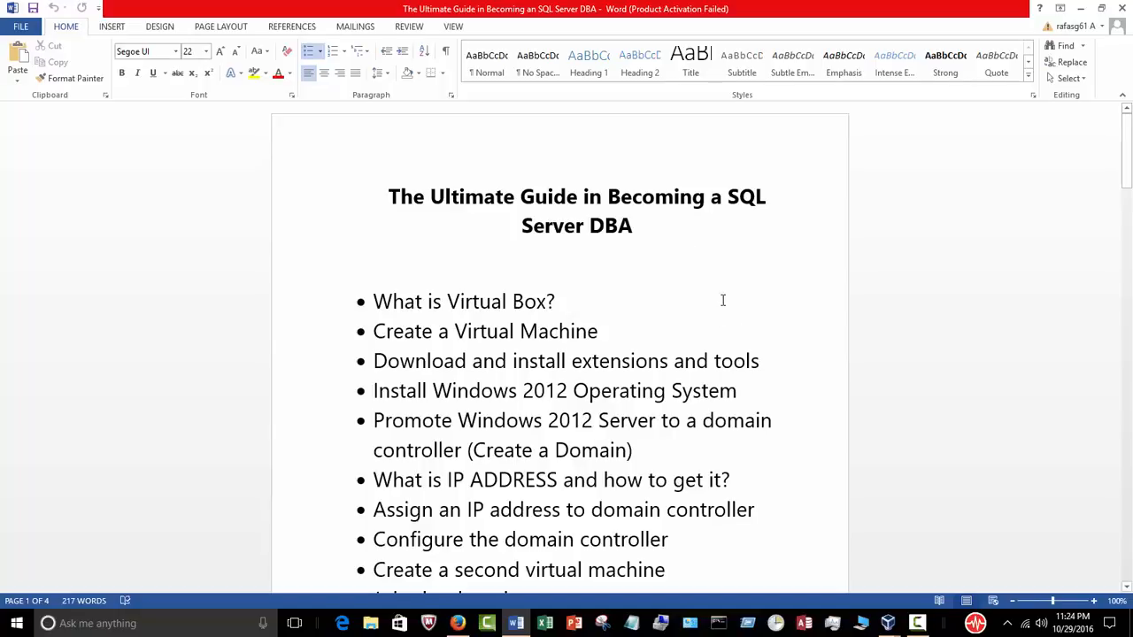
{"action": "scroll", "coordinate": [717, 292], "scroll_direction": "down", "scroll_amount": 2}
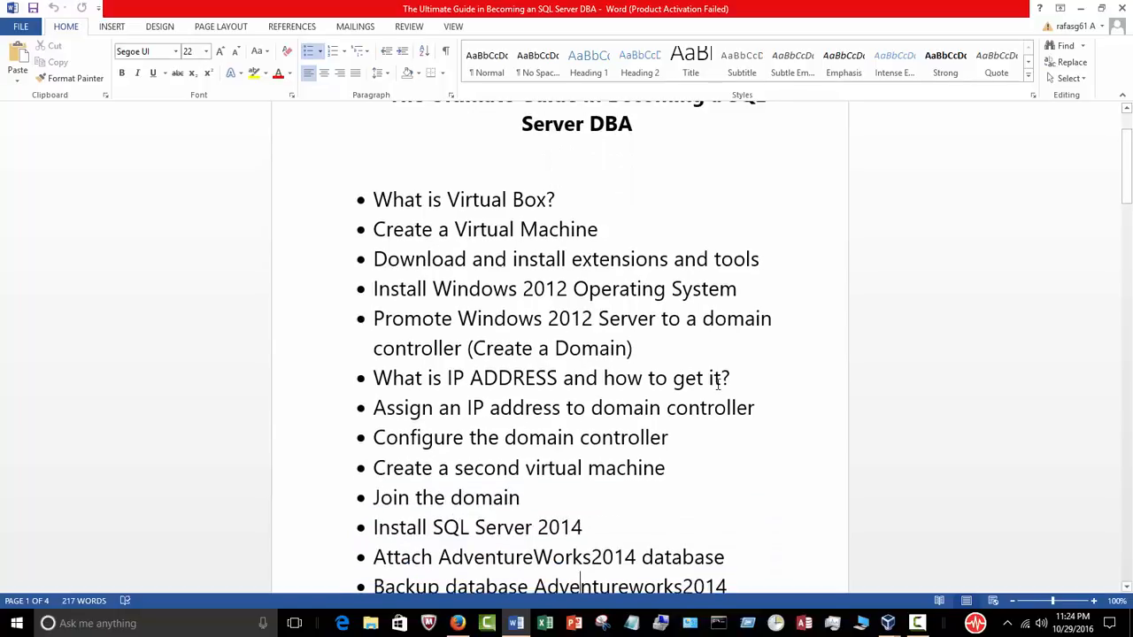
{"action": "scroll", "coordinate": [520, 456], "scroll_direction": "down", "scroll_amount": 1}
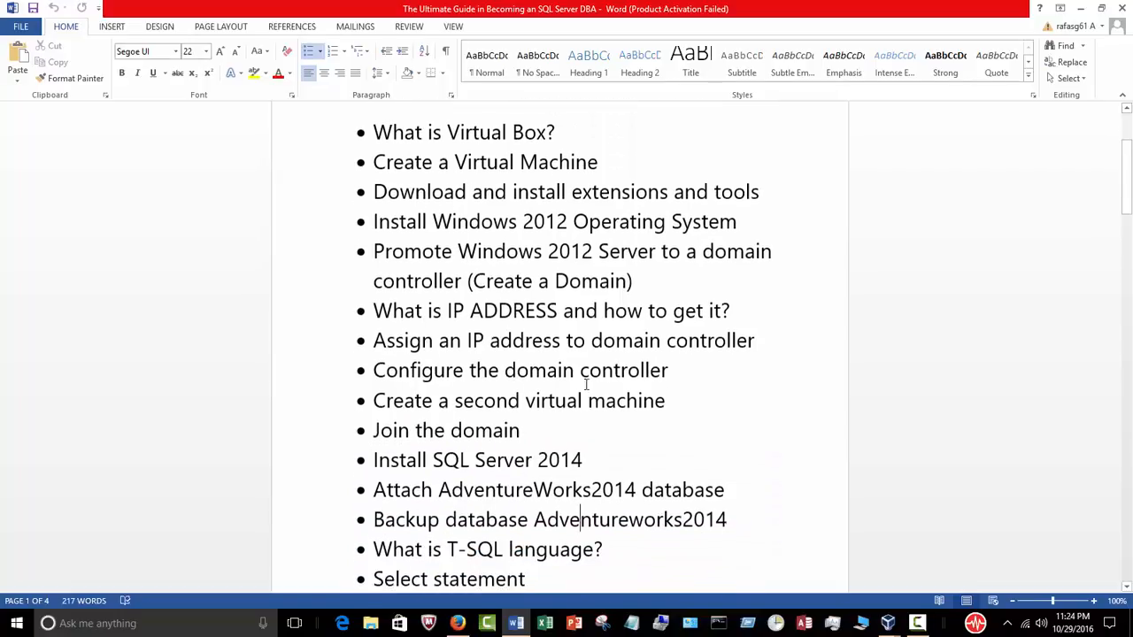
{"action": "scroll", "coordinate": [725, 434], "scroll_direction": "down", "scroll_amount": 2}
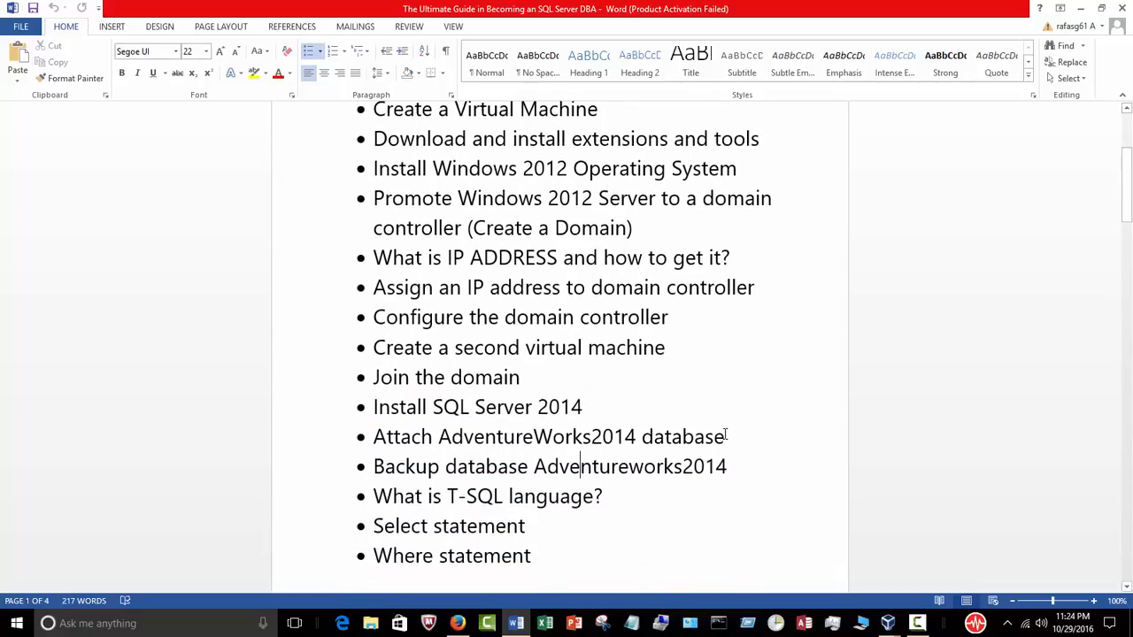
{"action": "scroll", "coordinate": [727, 430], "scroll_direction": "down", "scroll_amount": 1}
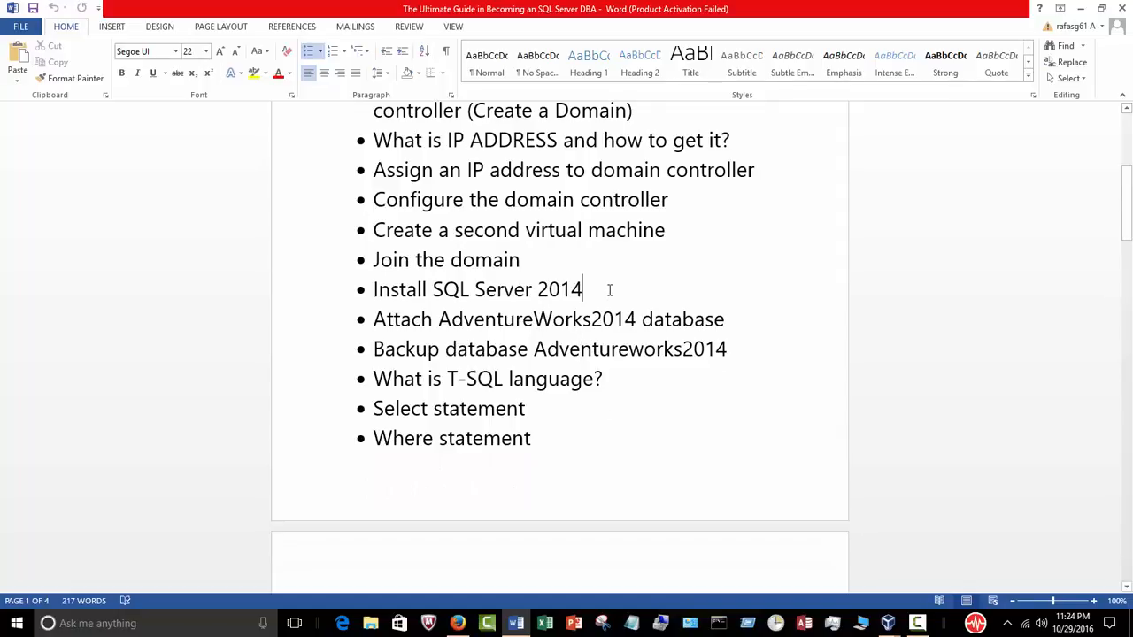
{"action": "left_click", "coordinate": [1080, 8]}
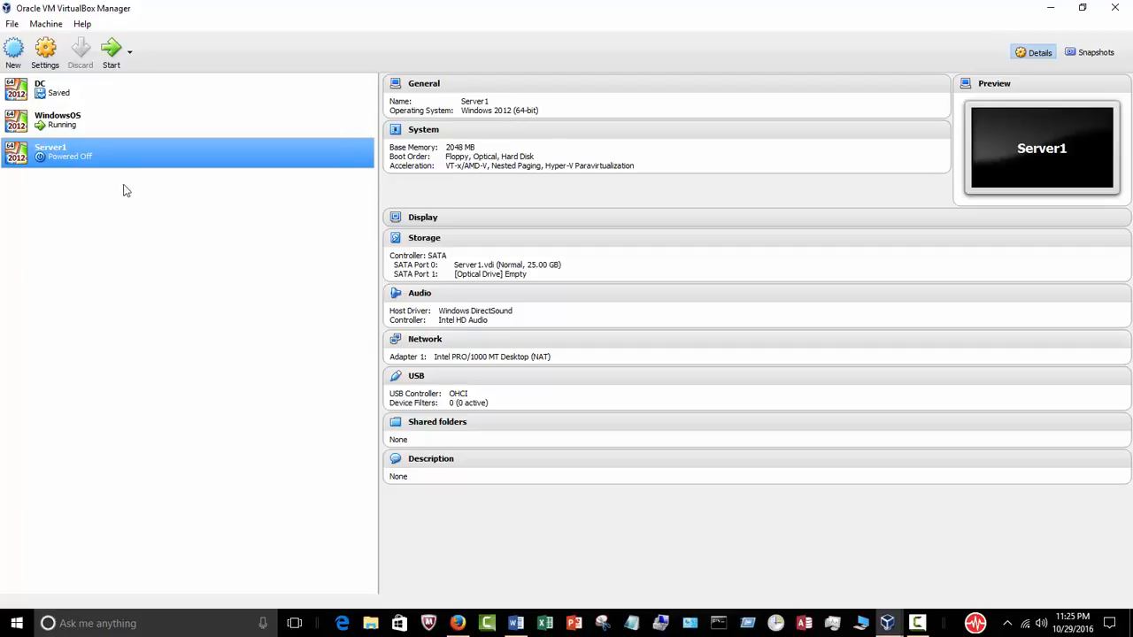
Step: Start Server1 using the Win_Svr Windows Server 2012 ISO as its start-up disk
{"action": "left_click", "coordinate": [110, 62]}
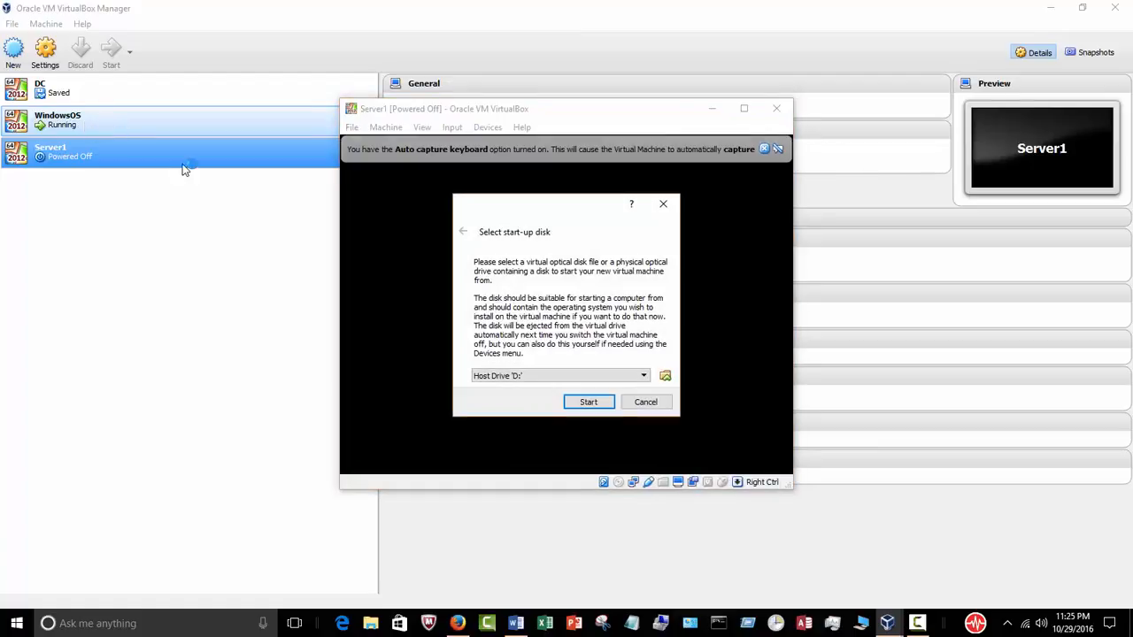
{"action": "left_click", "coordinate": [666, 376]}
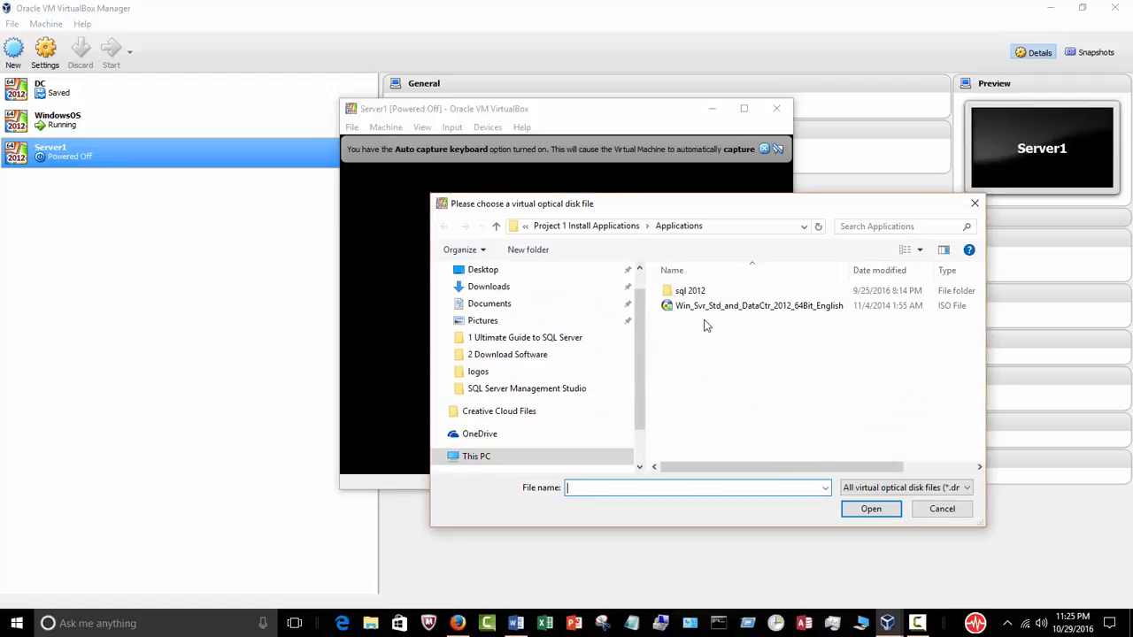
{"action": "left_click", "coordinate": [708, 306]}
{"action": "left_click", "coordinate": [857, 509]}
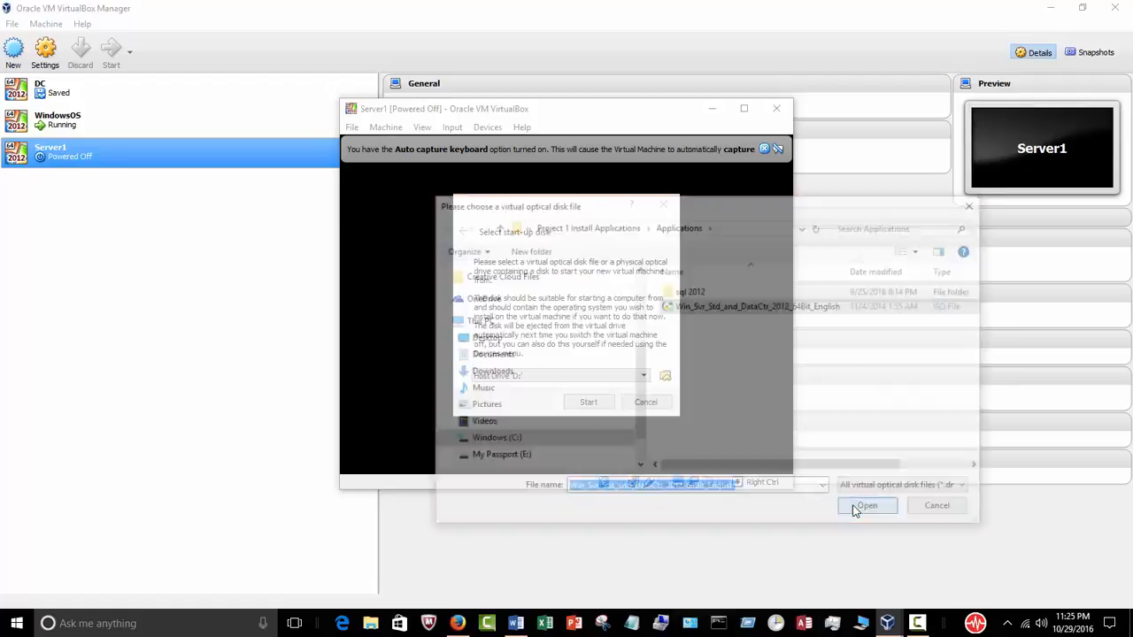
{"action": "left_click", "coordinate": [589, 405]}
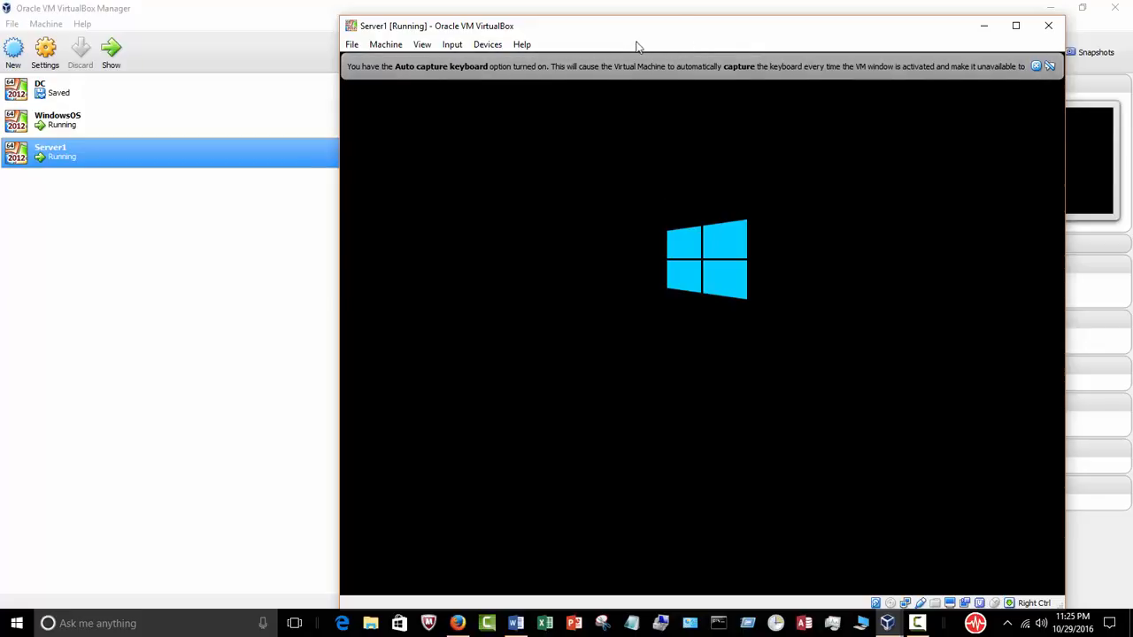
Step: Dismiss the keyboard capture notice, keep the default language settings, and begin installation
{"action": "left_click_drag", "start_coordinate": [666, 35], "coordinate": [610, 38]}
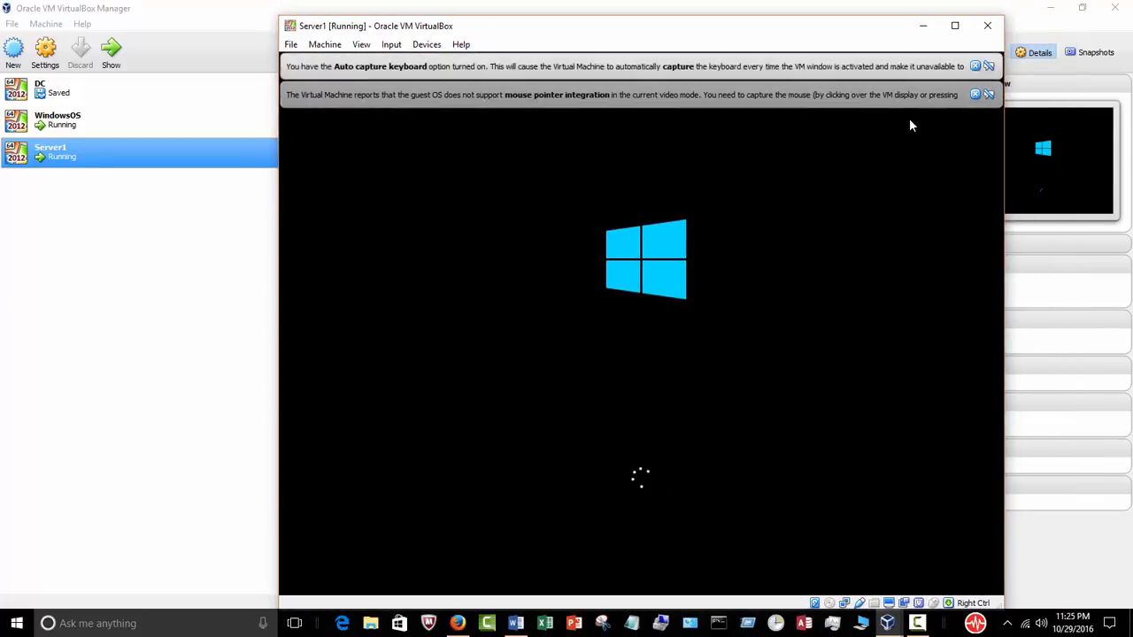
{"action": "left_click", "coordinate": [974, 66]}
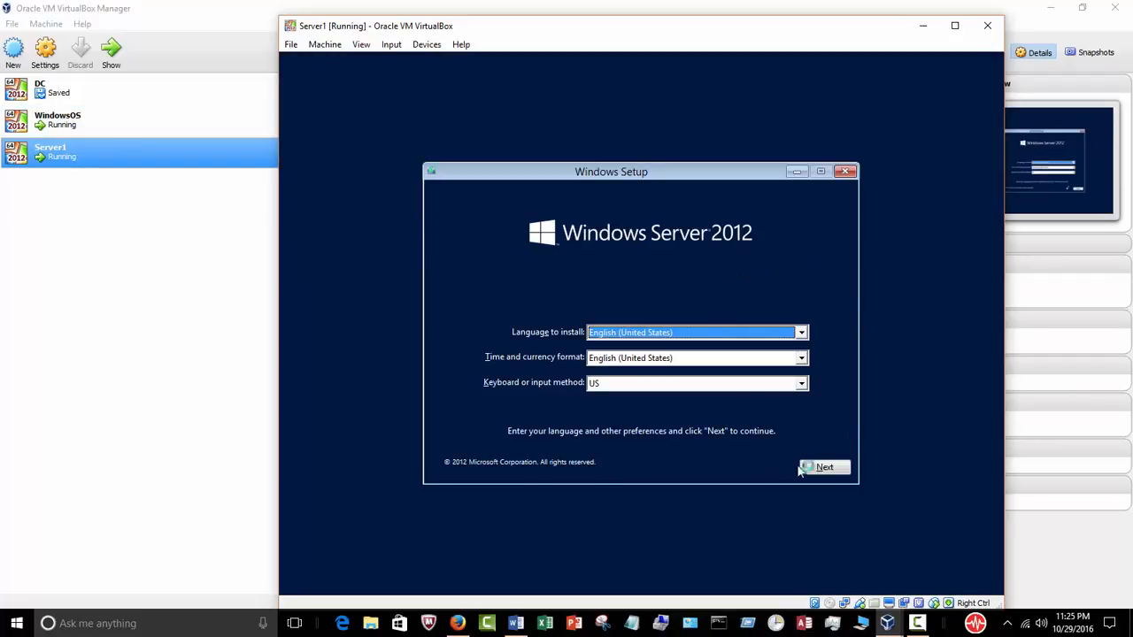
{"action": "left_click", "coordinate": [829, 468]}
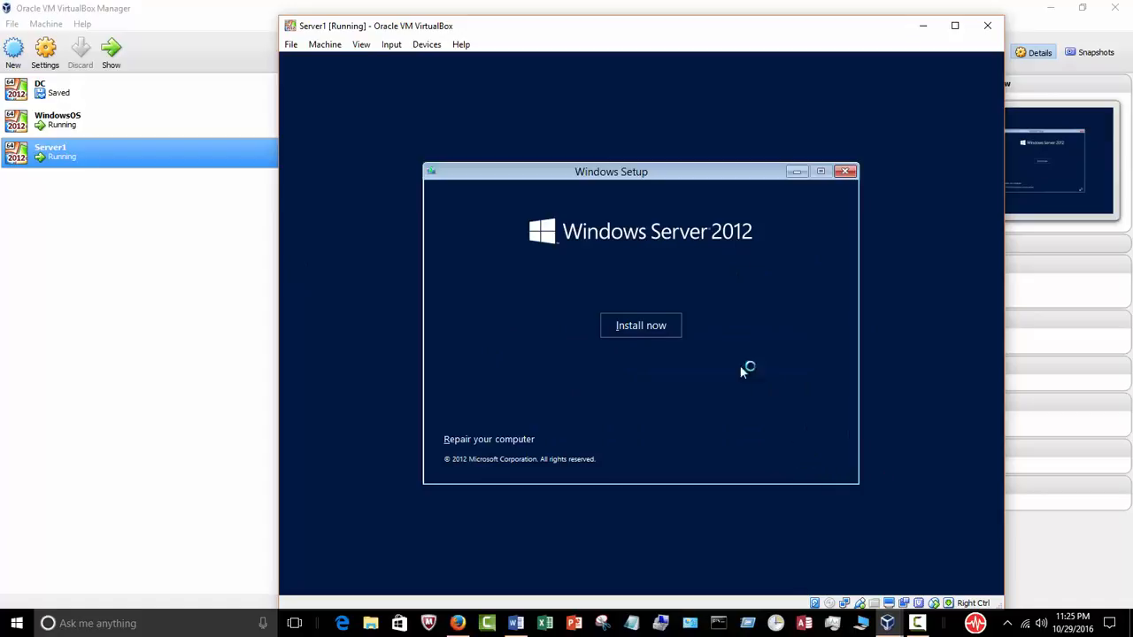
{"action": "left_click", "coordinate": [668, 329]}
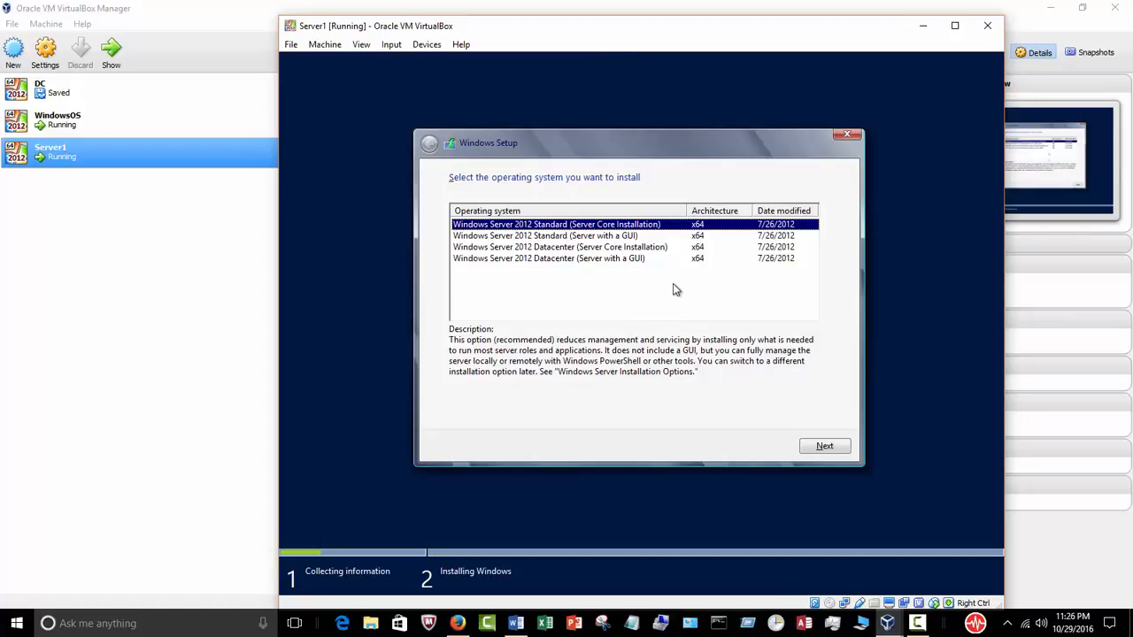
Step: Choose Datacenter (Server with a GUI), accept the license, and custom-install onto Drive 0
{"action": "left_click", "coordinate": [632, 258]}
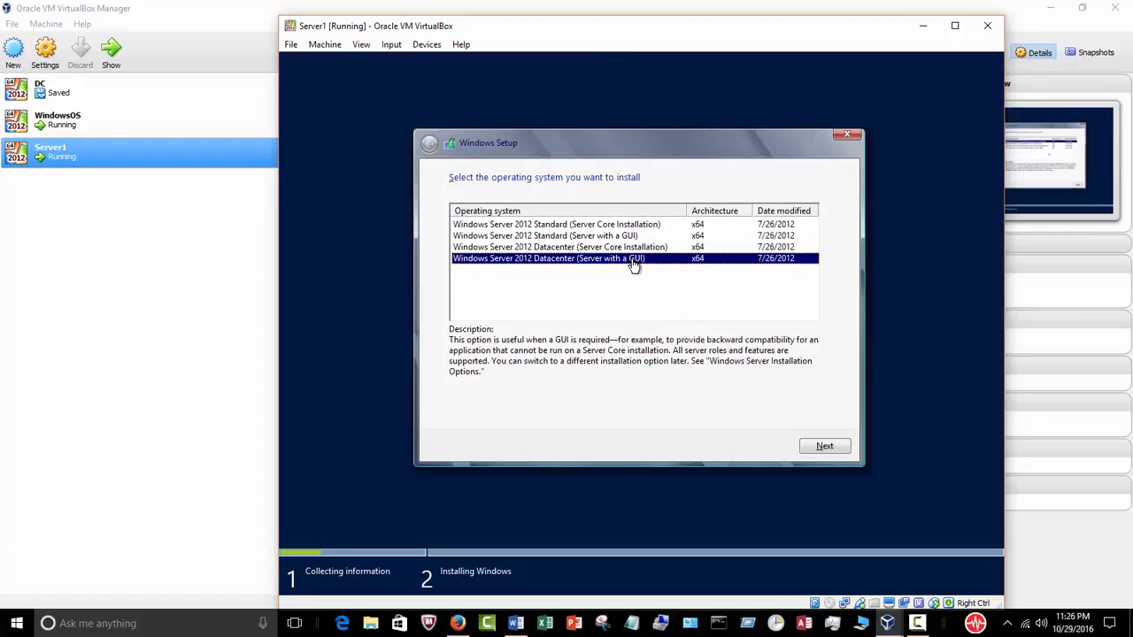
{"action": "left_click", "coordinate": [823, 446]}
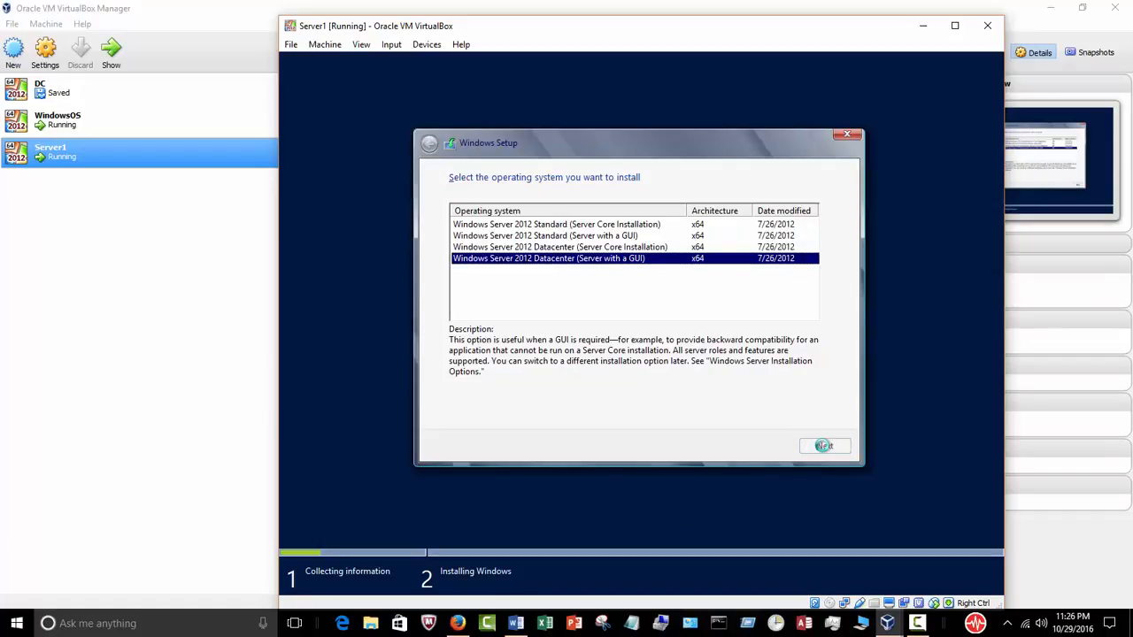
{"action": "left_click", "coordinate": [533, 413]}
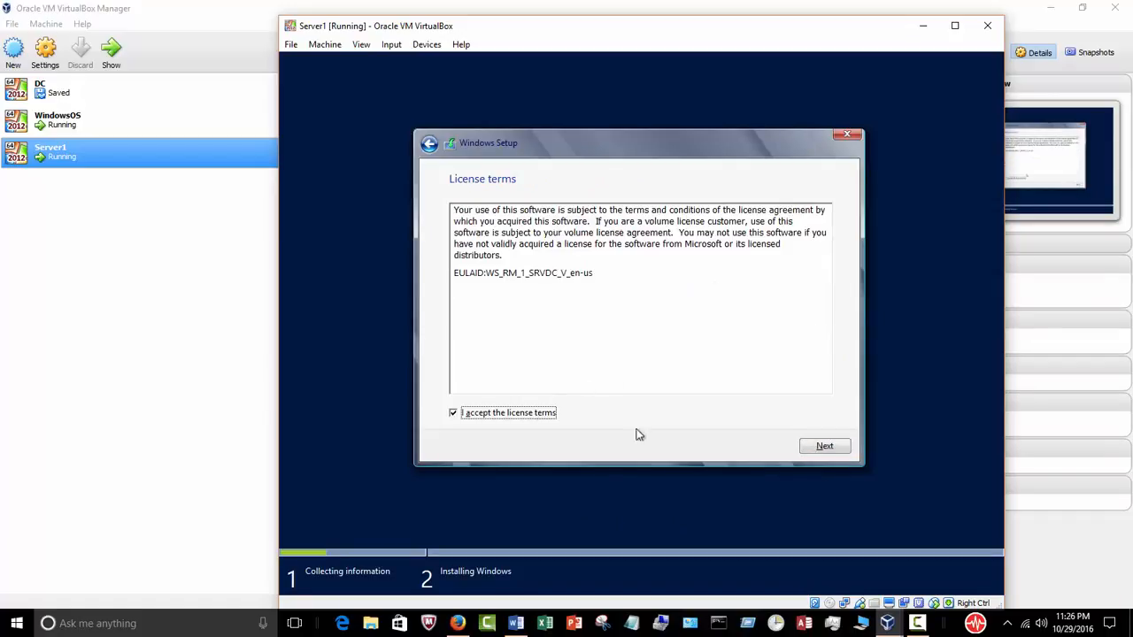
{"action": "left_click", "coordinate": [811, 447]}
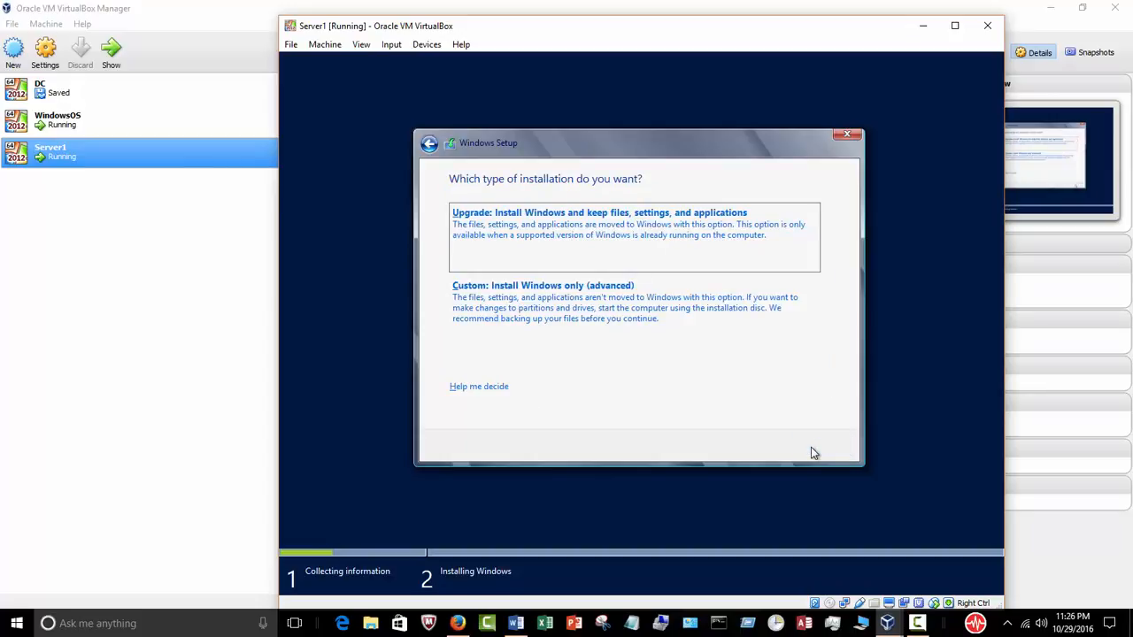
{"action": "left_click", "coordinate": [682, 313]}
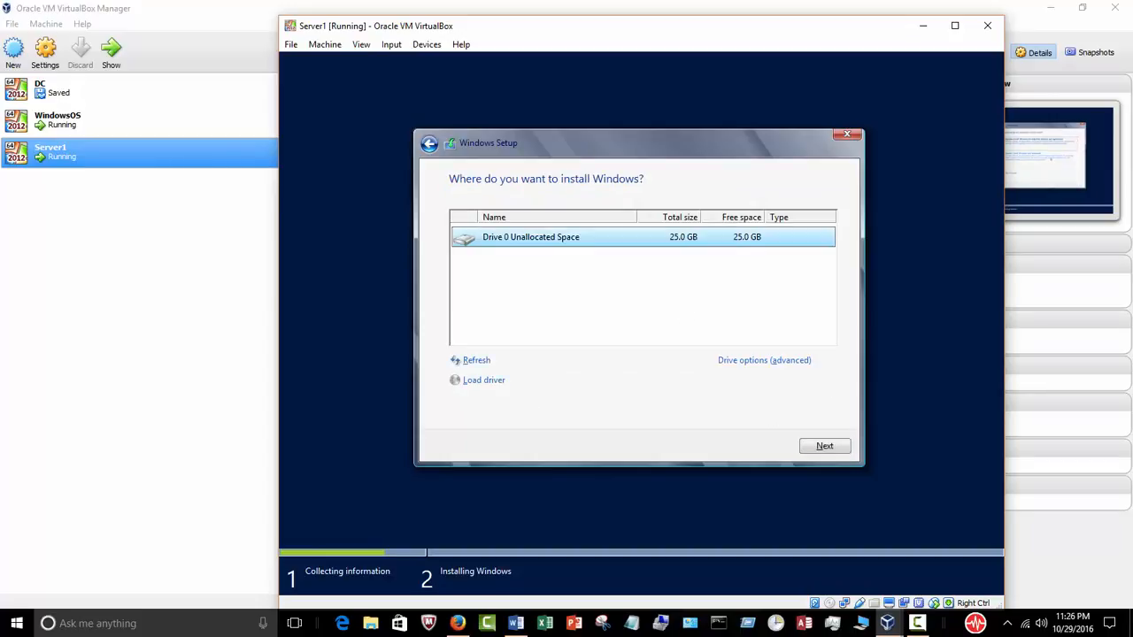
{"action": "left_click", "coordinate": [808, 447]}
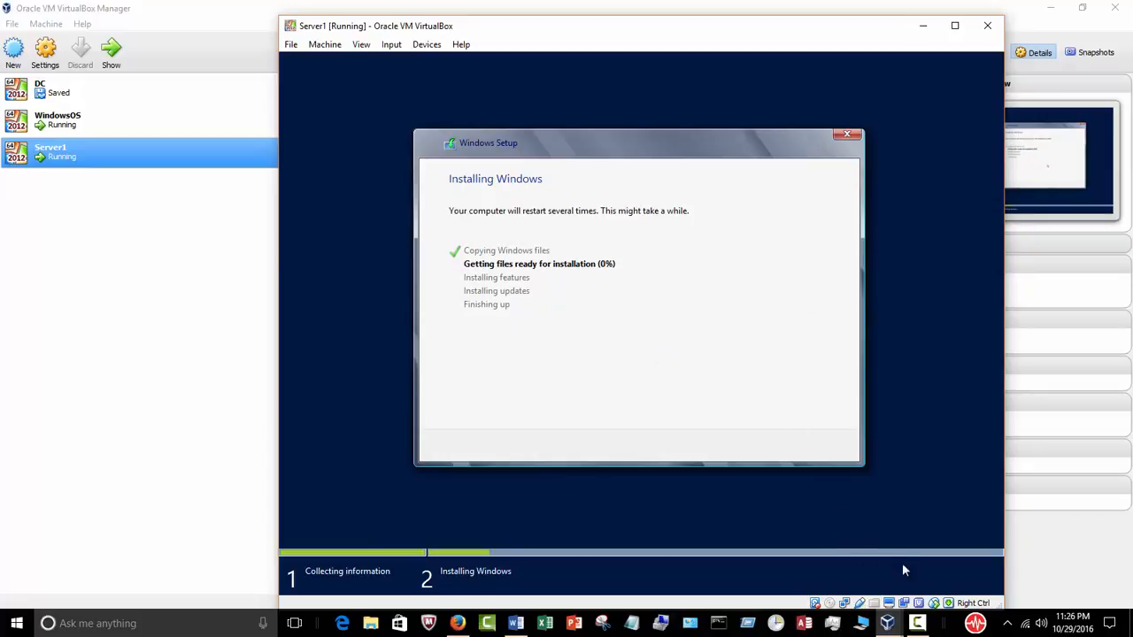
{"action": "left_click", "coordinate": [917, 623]}
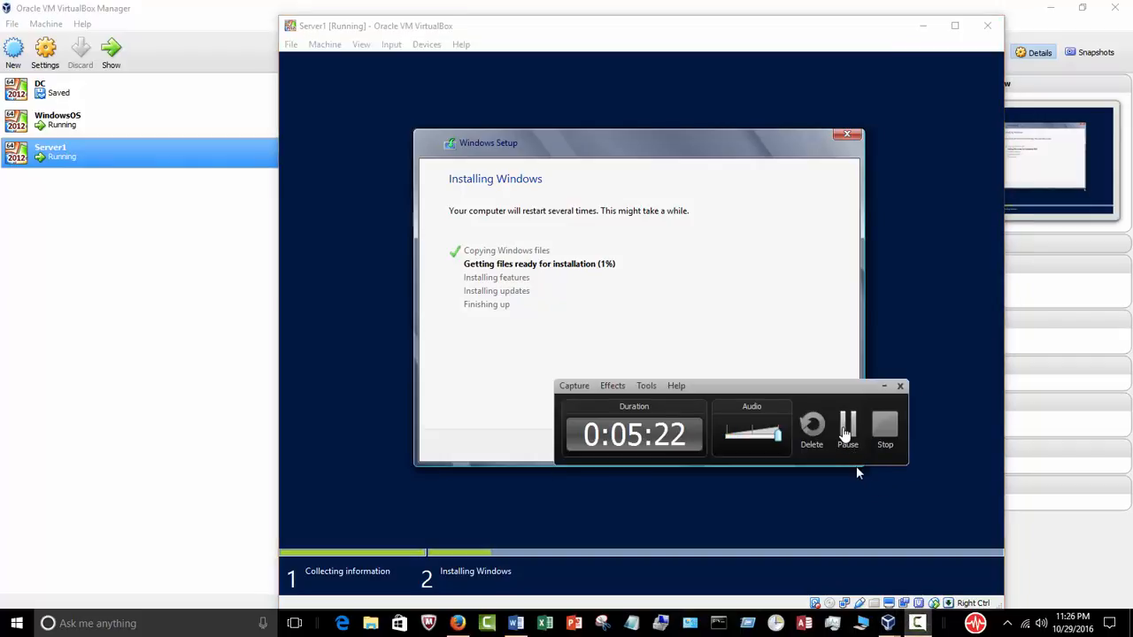
Step: Enter and confirm the Administrator password, finish setup, then switch to the Word outline
{"action": "left_click", "coordinate": [849, 454]}
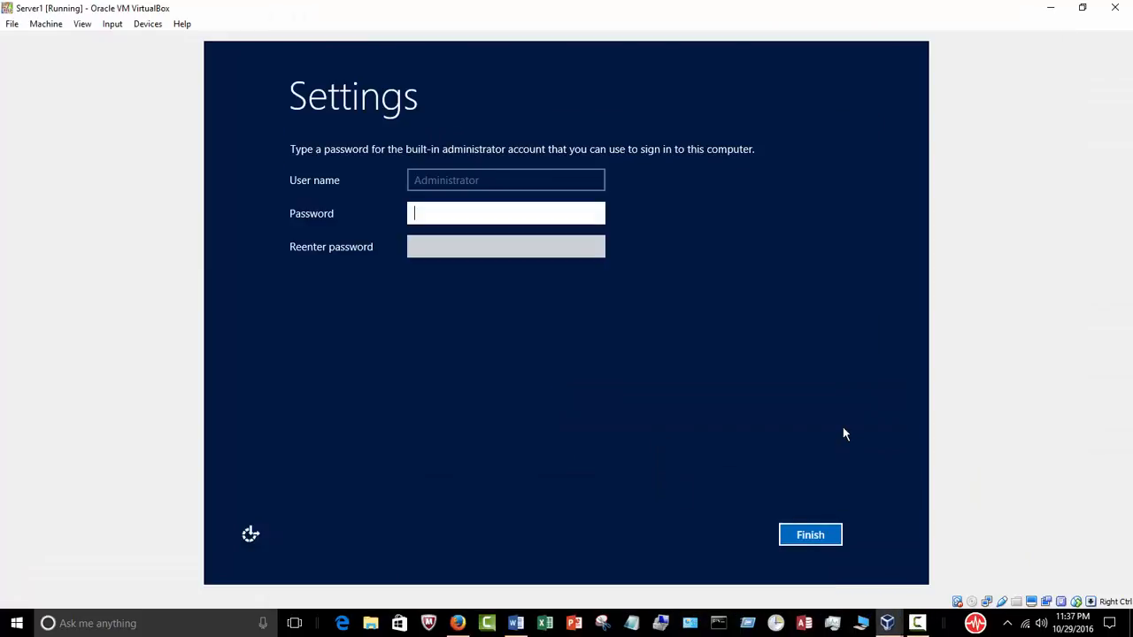
{"action": "left_click", "coordinate": [917, 623]}
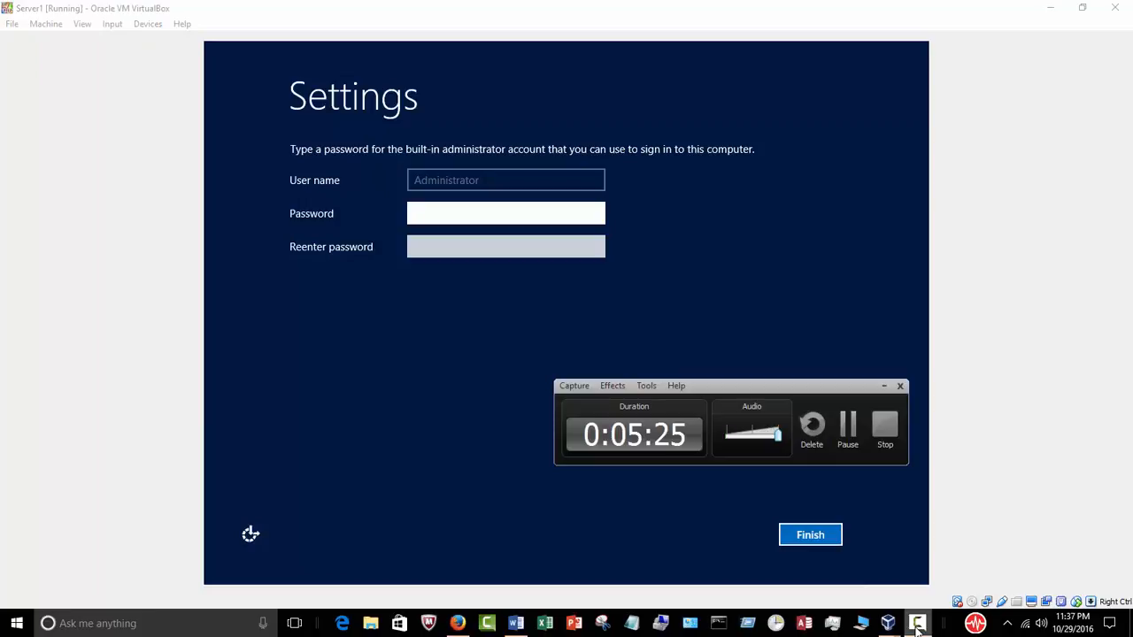
{"action": "left_click", "coordinate": [886, 386]}
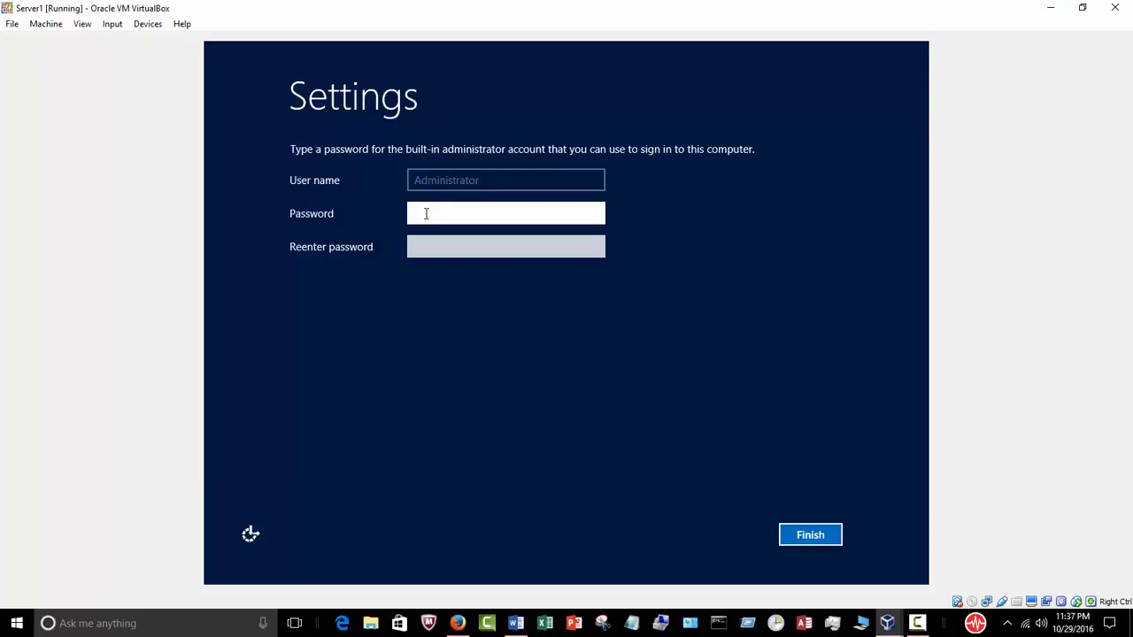
{"action": "type", "text": "Pa$$w0rd123"}
{"action": "left_click", "coordinate": [438, 243]}
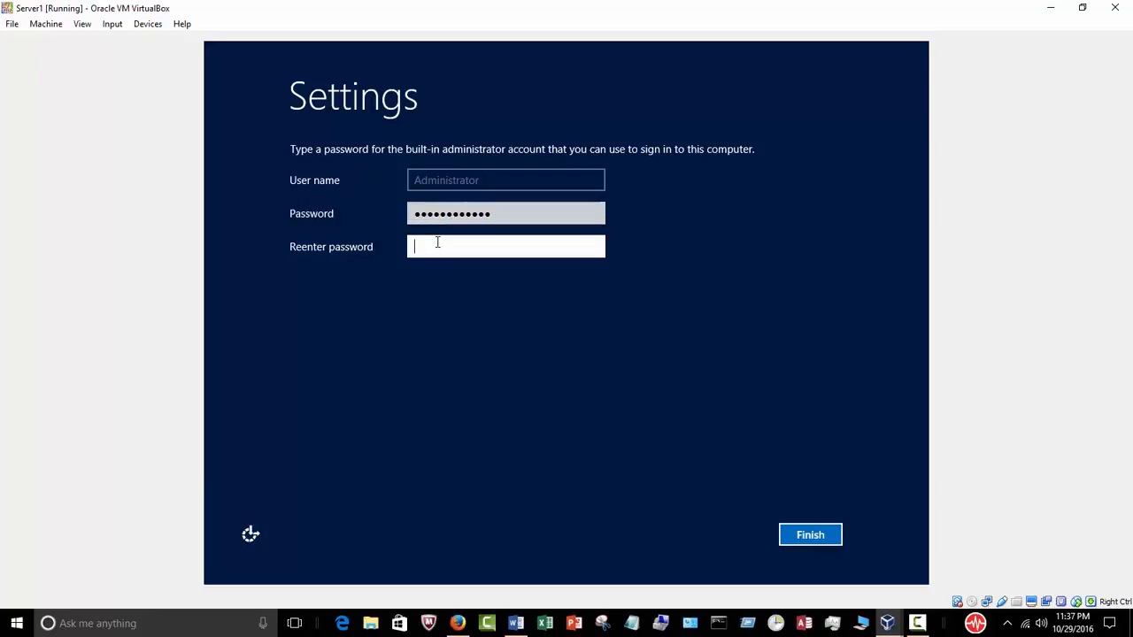
{"action": "type", "text": "Password123"}
{"action": "left_click", "coordinate": [818, 536]}
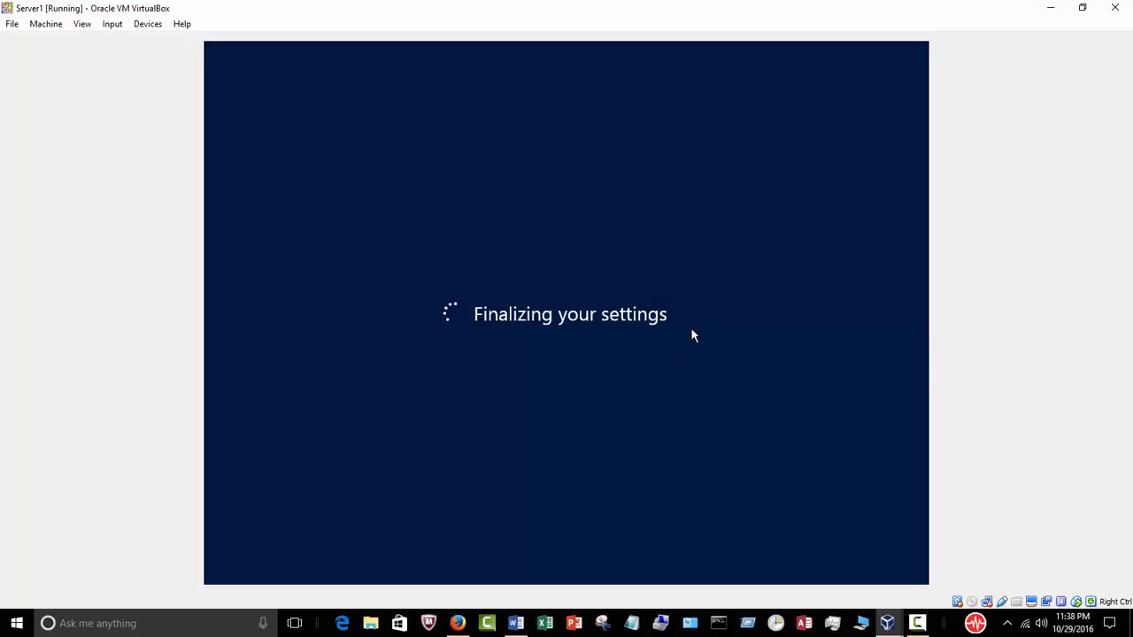
{"action": "left_click", "coordinate": [516, 623]}
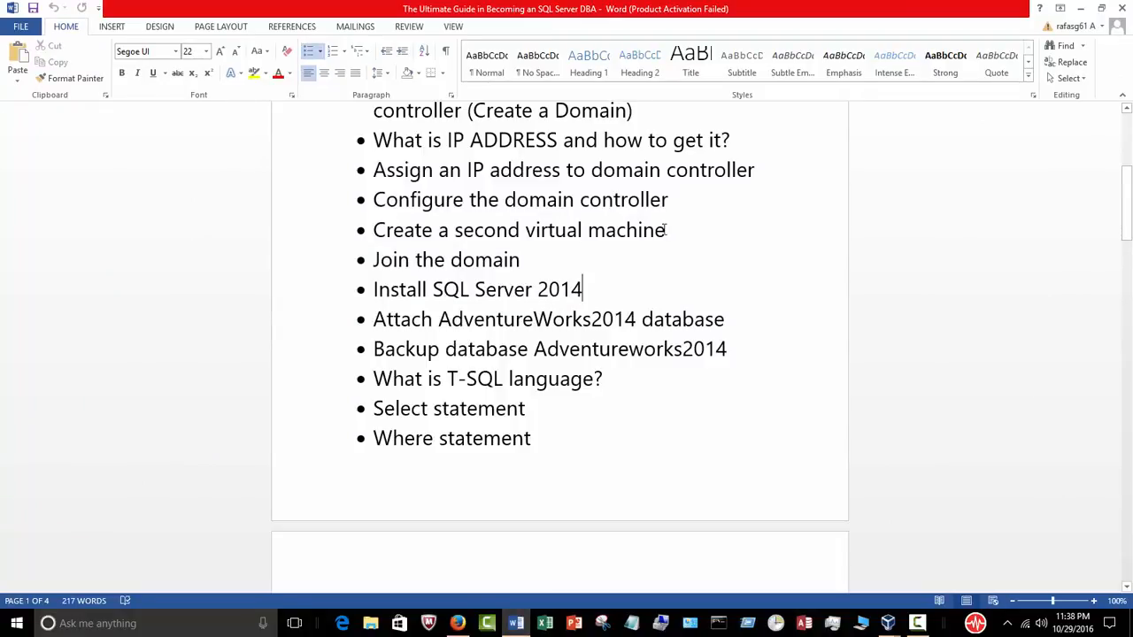
Step: Select 'Create a second virtual machine' and 'Join the domain' in the outline, then minimize Word
{"action": "left_click_drag", "start_coordinate": [666, 230], "coordinate": [372, 231]}
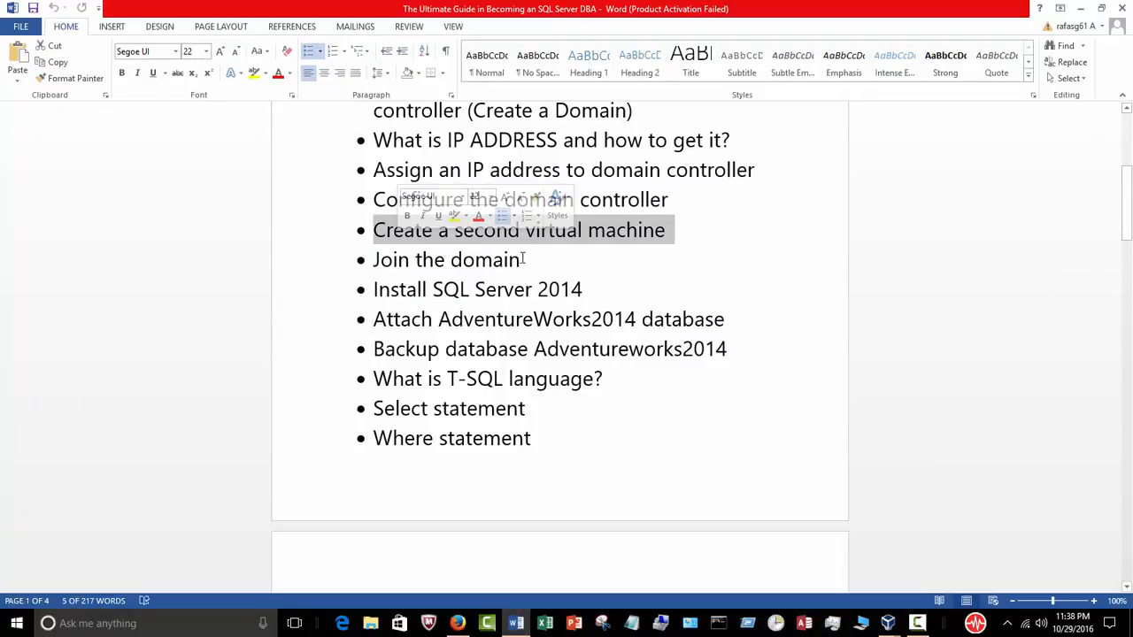
{"action": "left_click_drag", "start_coordinate": [523, 259], "coordinate": [375, 237]}
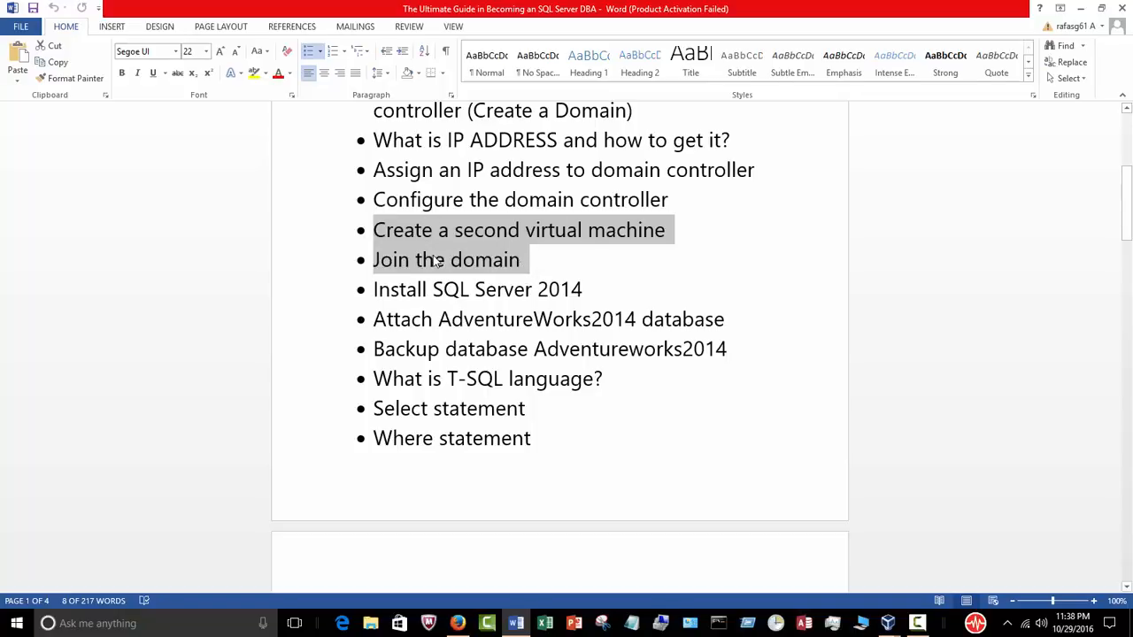
{"action": "left_click", "coordinate": [1081, 9]}
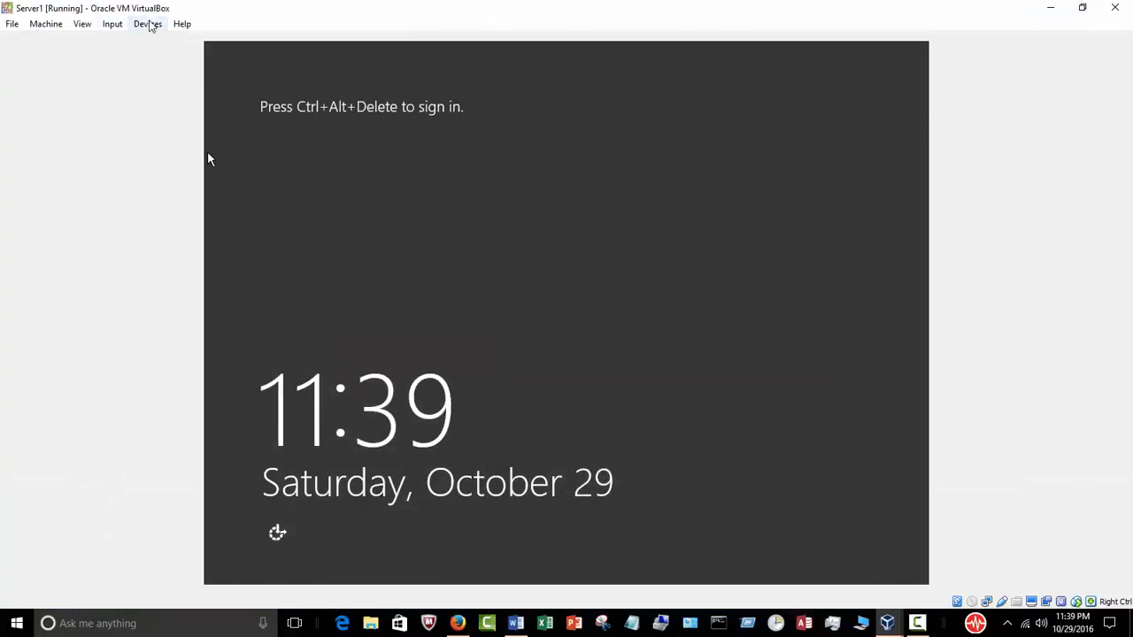
Step: Sign in as Administrator using Insert Ctrl-Alt-Del and the account password, then choose Full-screen Mode
{"action": "left_click", "coordinate": [112, 24]}
{"action": "mouse_move", "coordinate": [117, 41]}
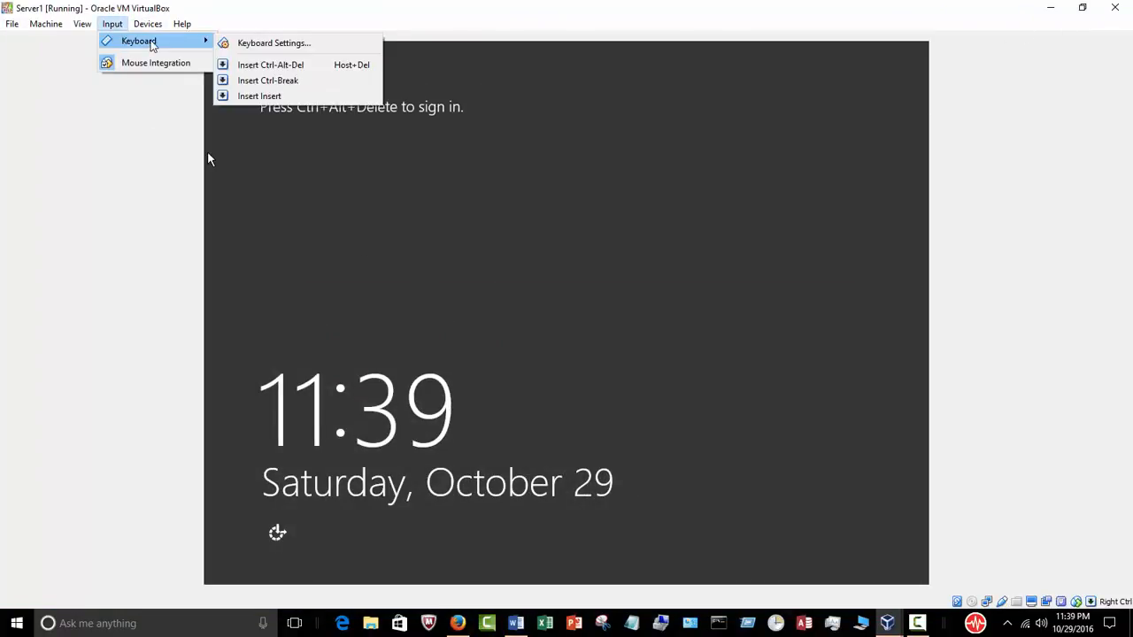
{"action": "left_click", "coordinate": [246, 66]}
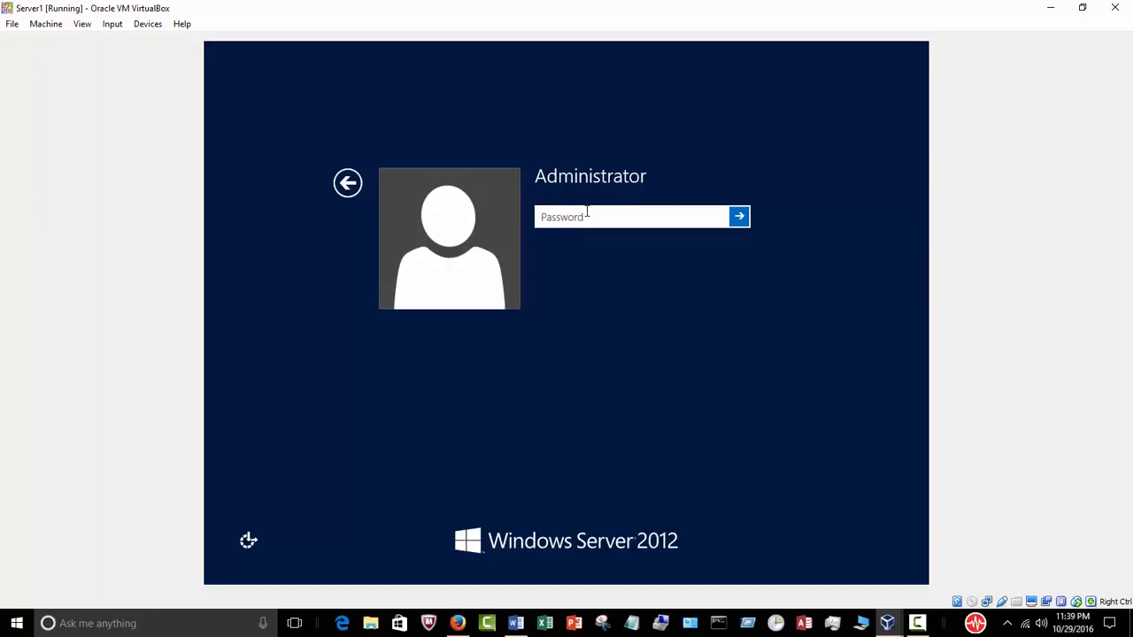
{"action": "type", "text": "************"}
{"action": "key", "text": "Return"}
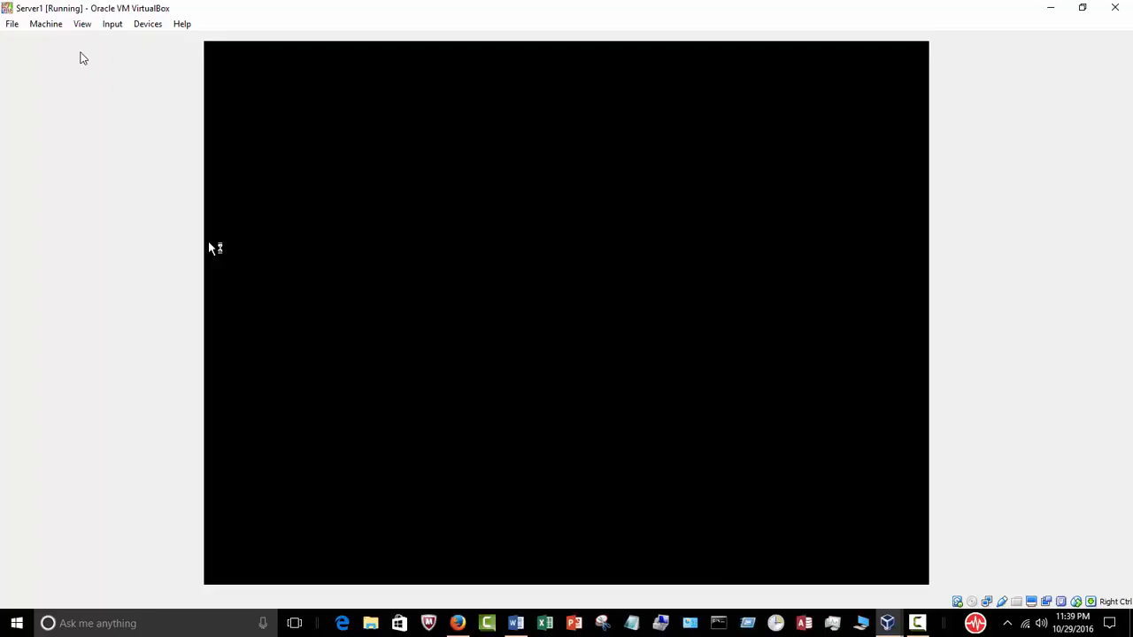
{"action": "left_click", "coordinate": [82, 23]}
{"action": "left_click", "coordinate": [81, 40]}
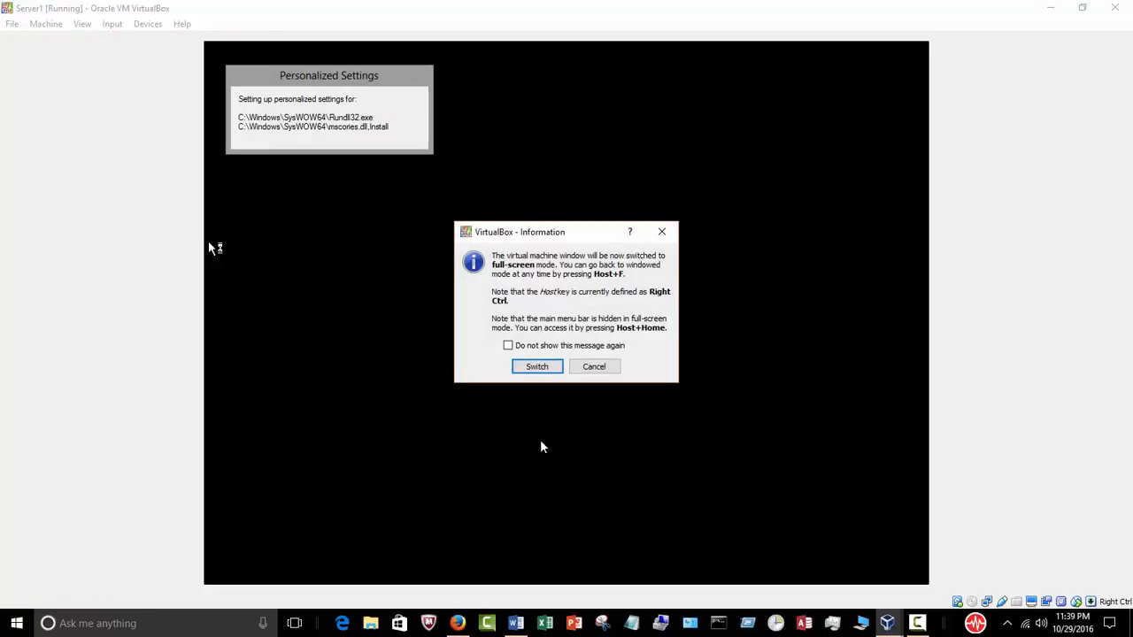
Step: Confirm the full-screen switch so Server1's Server Manager Dashboard fills the screen
{"action": "left_click", "coordinate": [536, 367]}
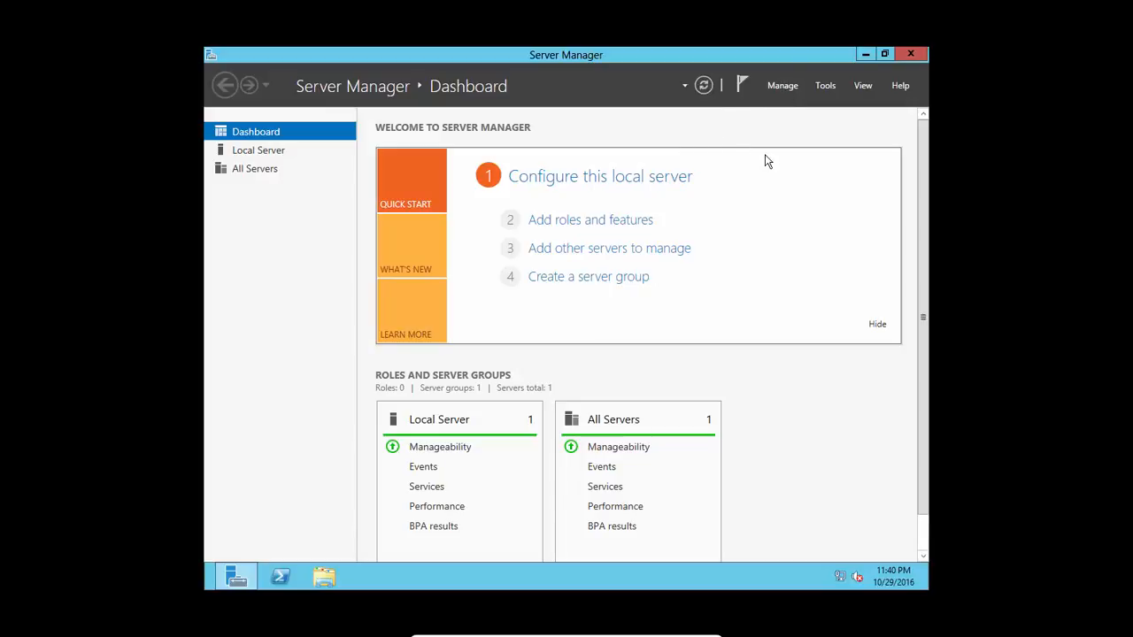
Step: Tick 'Do not start Server Manager automatically at logon' in Server Manager Properties and save
{"action": "left_click", "coordinate": [782, 89]}
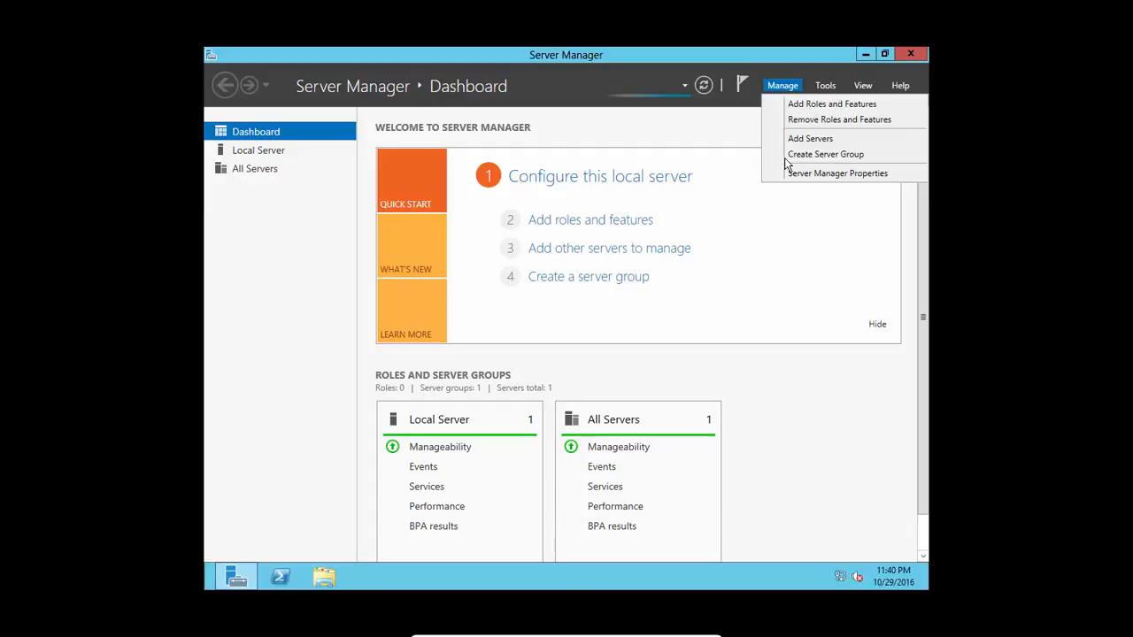
{"action": "left_click", "coordinate": [805, 173]}
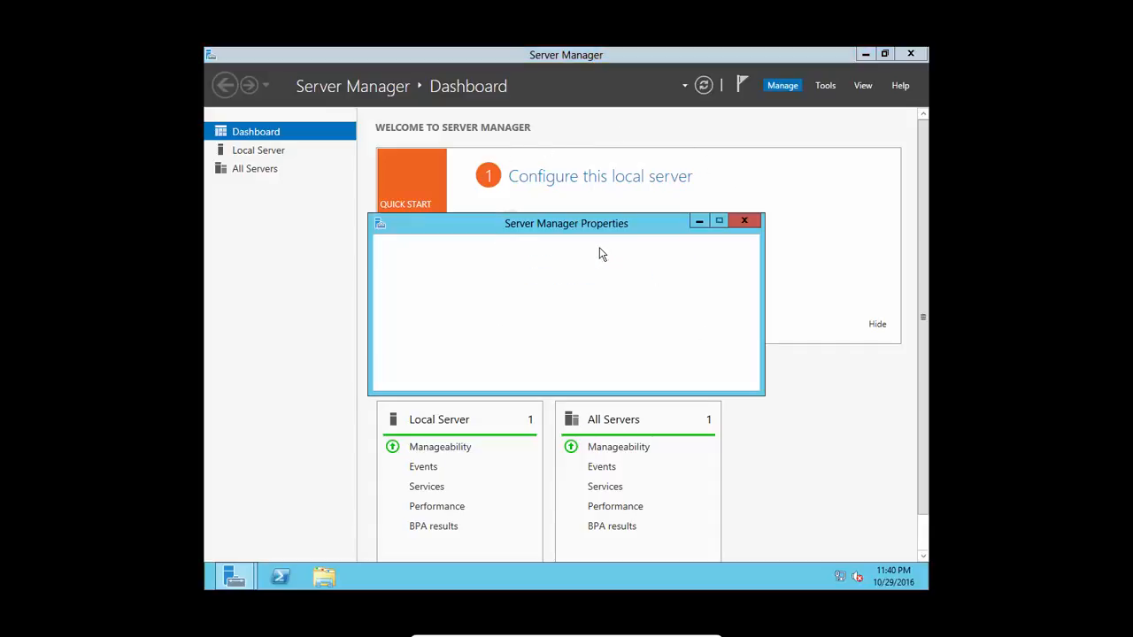
{"action": "left_click", "coordinate": [481, 338]}
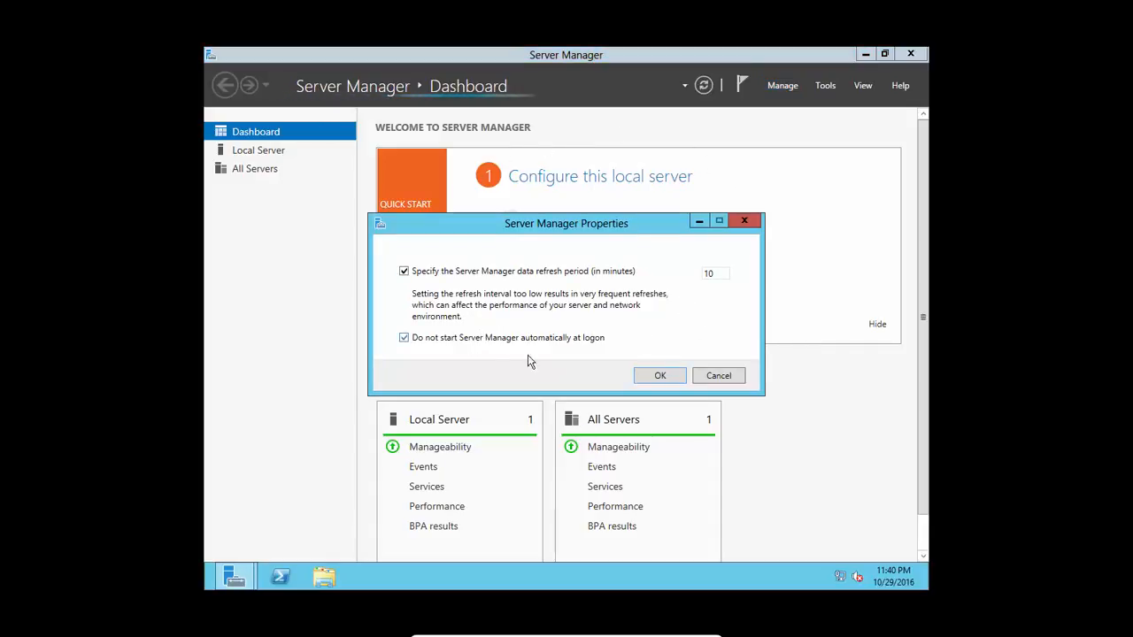
{"action": "left_click", "coordinate": [653, 375]}
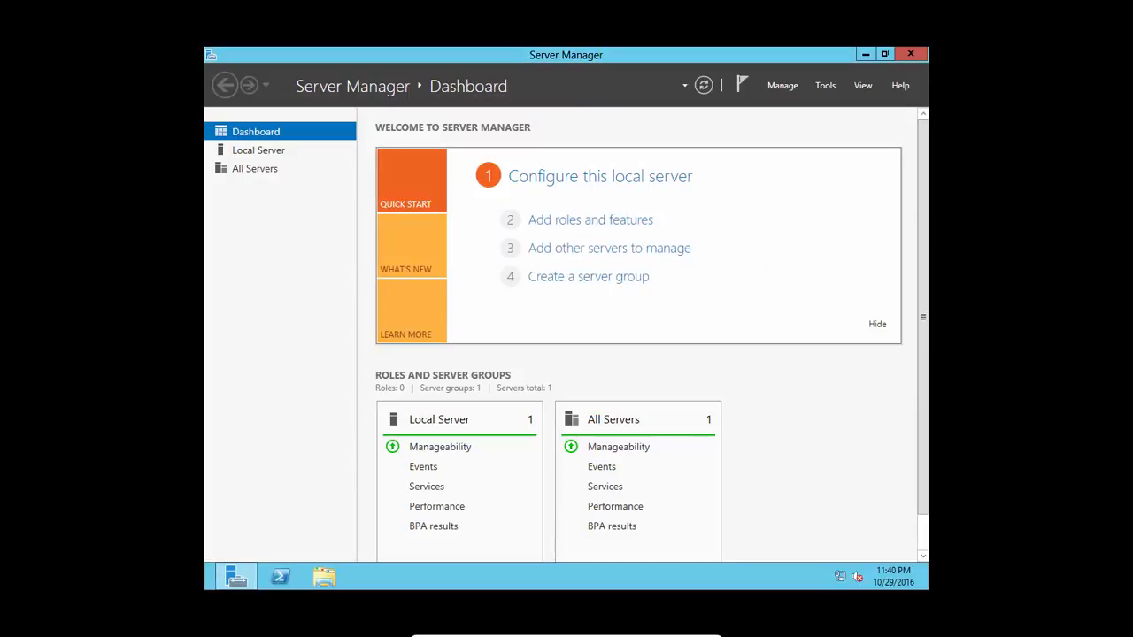
Step: From the Local Server page, turn Windows Firewall off for both private and public networks
{"action": "left_click", "coordinate": [268, 152]}
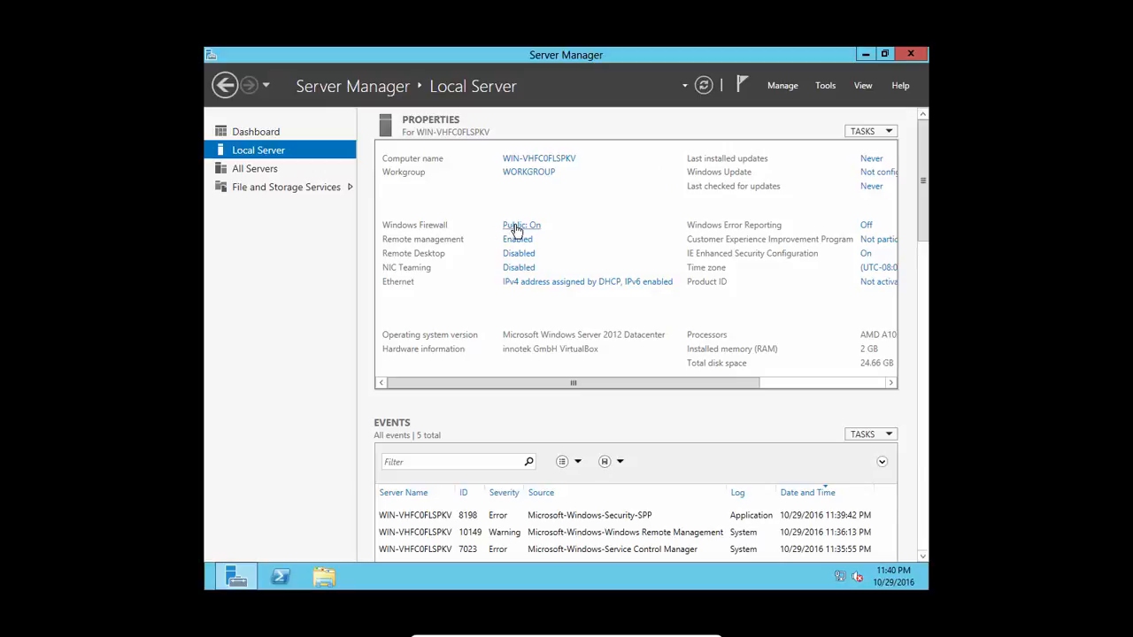
{"action": "left_click", "coordinate": [517, 227]}
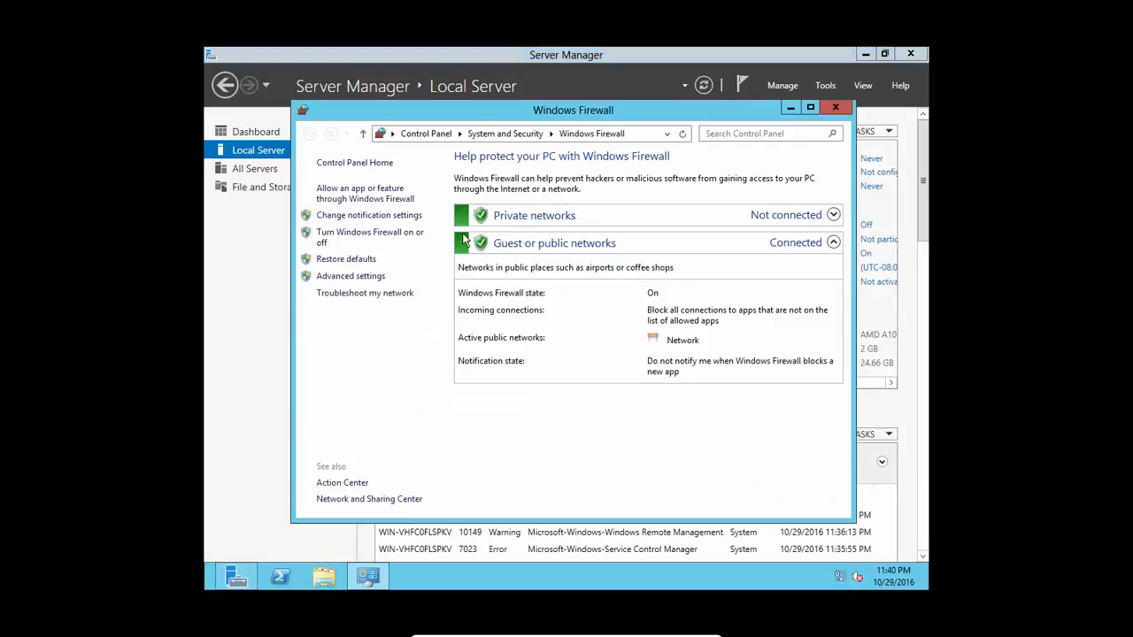
{"action": "left_click", "coordinate": [378, 233]}
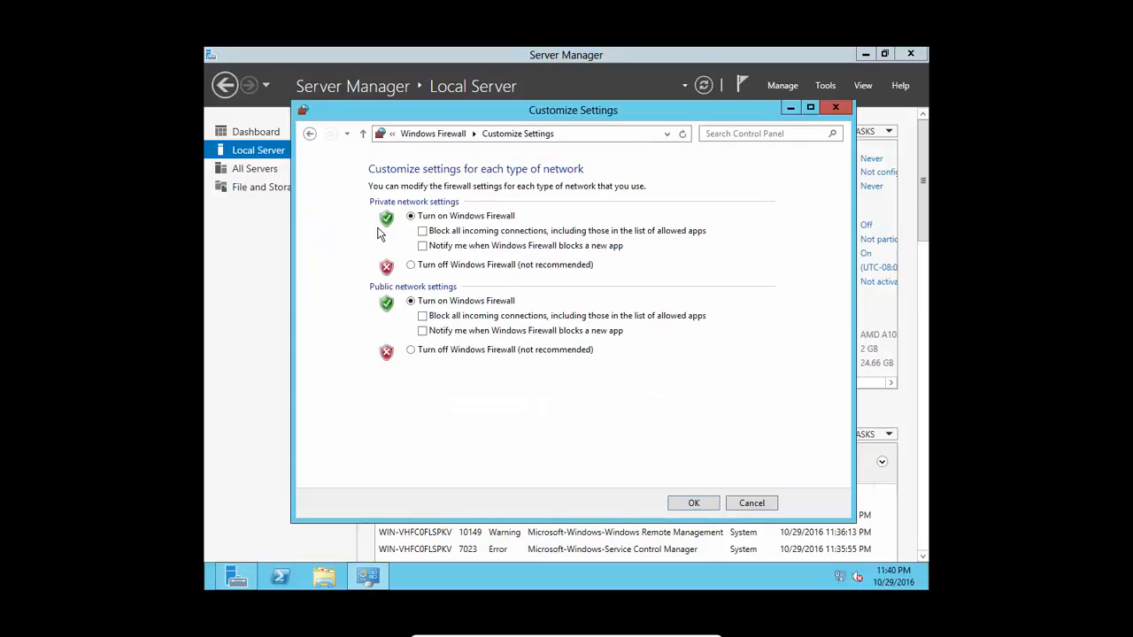
{"action": "left_click", "coordinate": [411, 268]}
{"action": "left_click", "coordinate": [411, 350]}
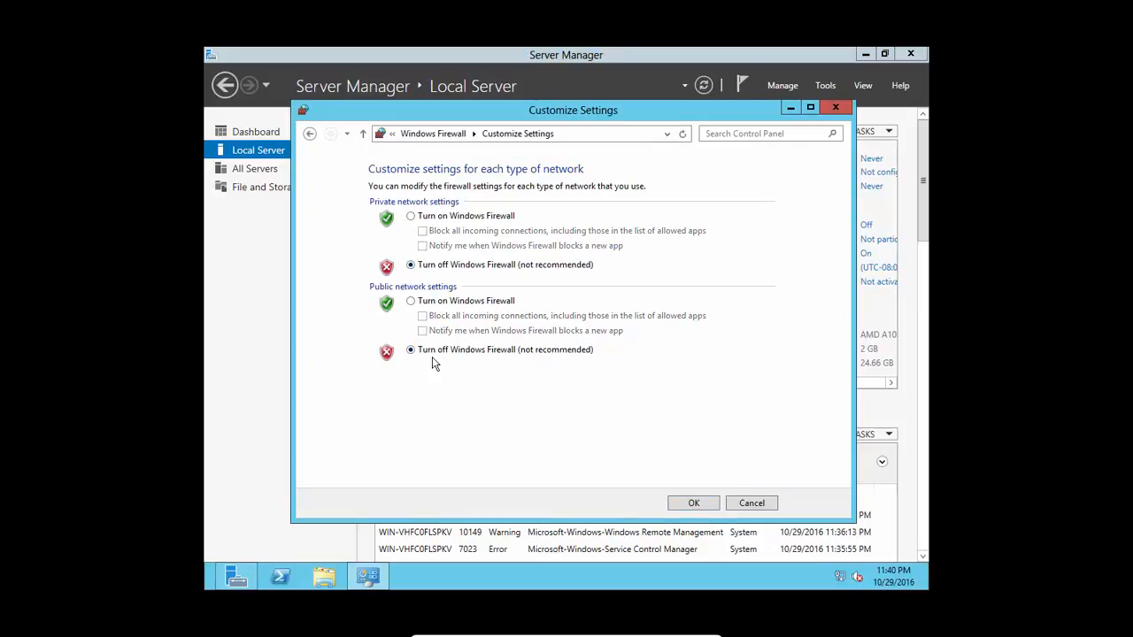
{"action": "left_click", "coordinate": [686, 504]}
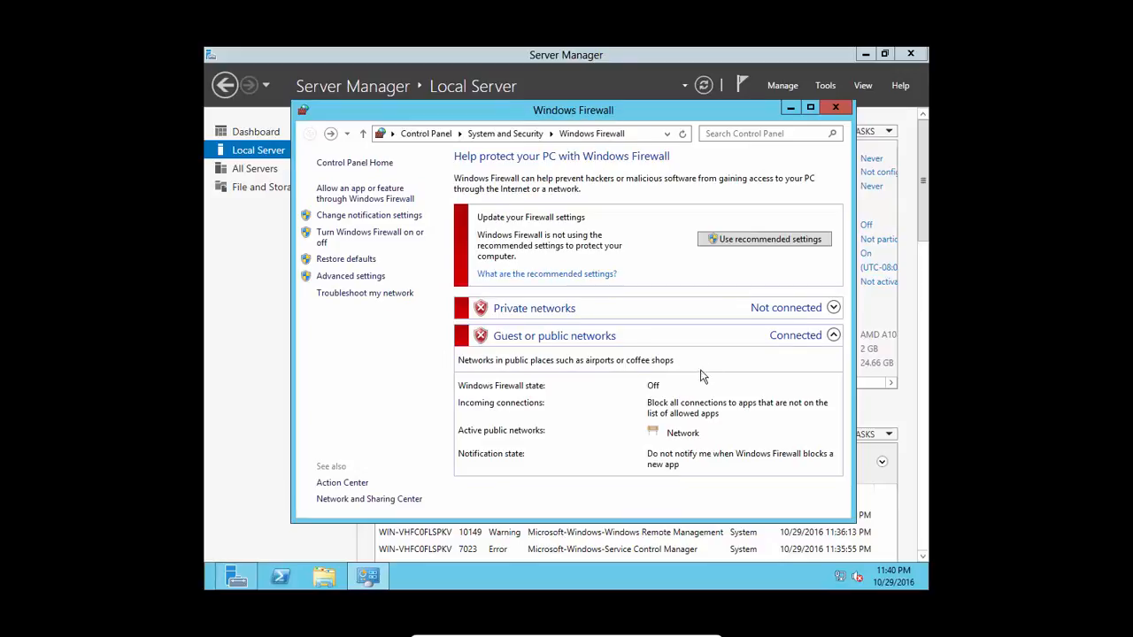
{"action": "left_click", "coordinate": [835, 107]}
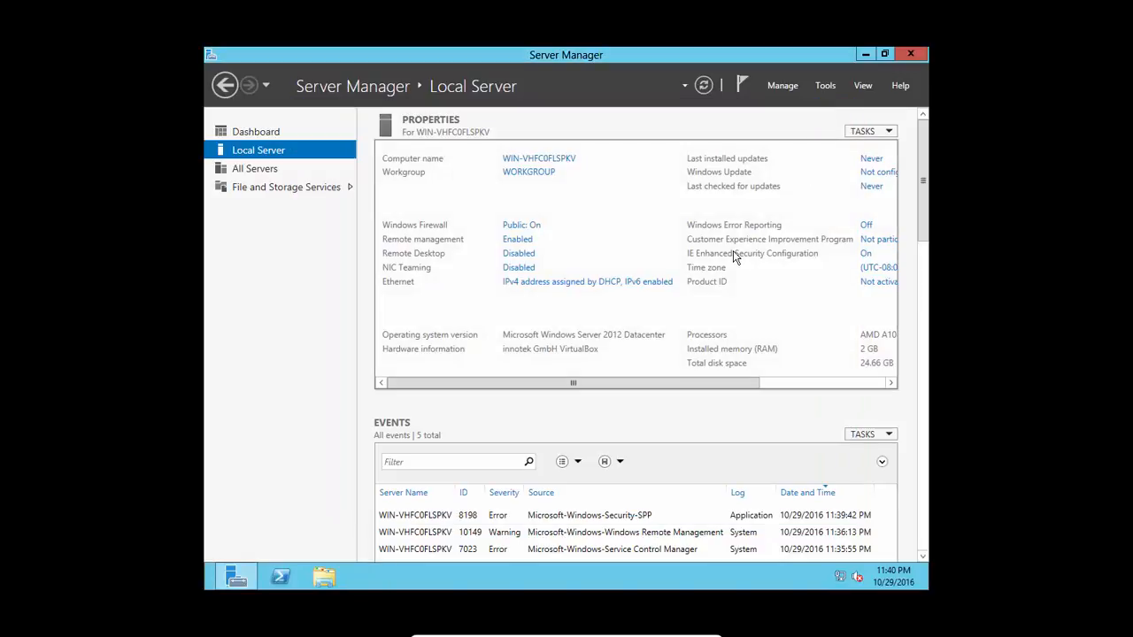
{"action": "left_click", "coordinate": [866, 256]}
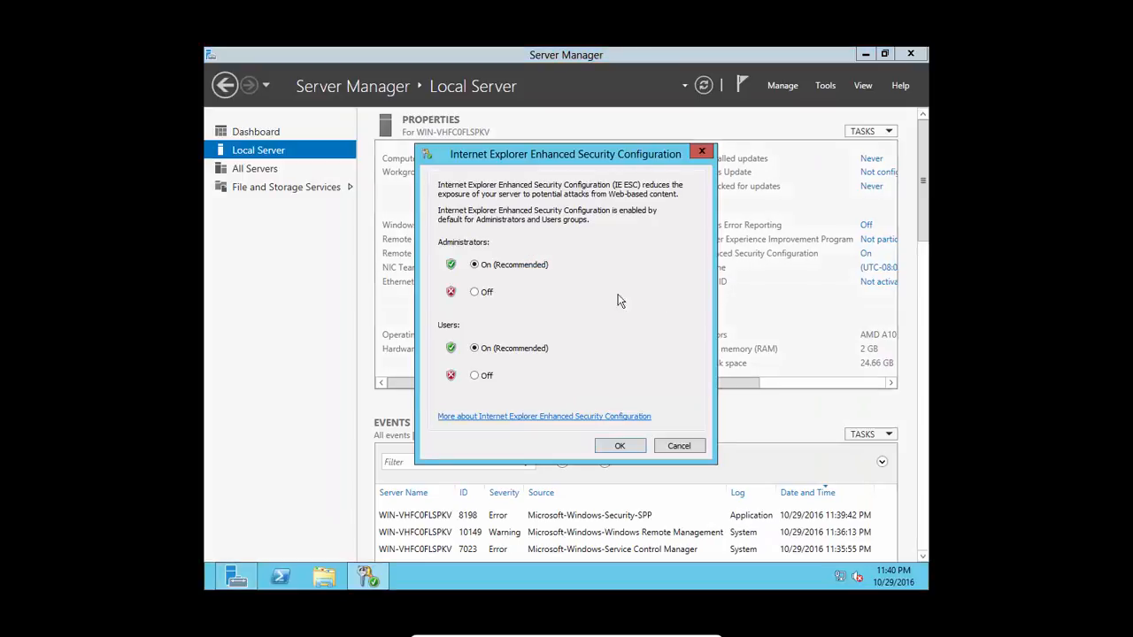
{"action": "left_click", "coordinate": [479, 301]}
{"action": "left_click", "coordinate": [475, 375]}
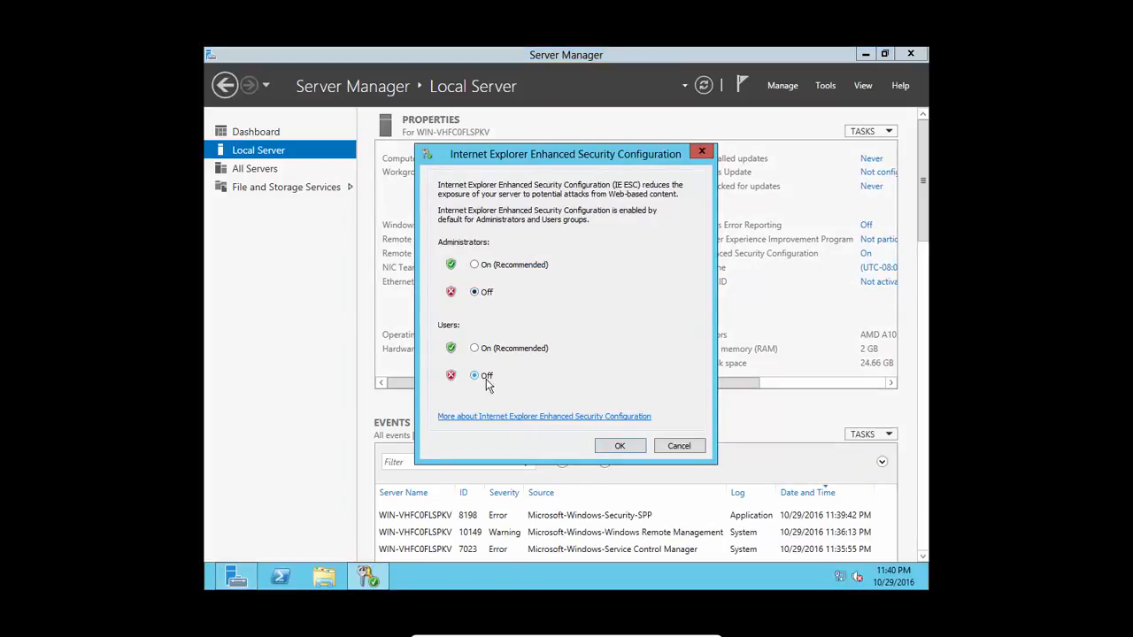
{"action": "left_click", "coordinate": [628, 448]}
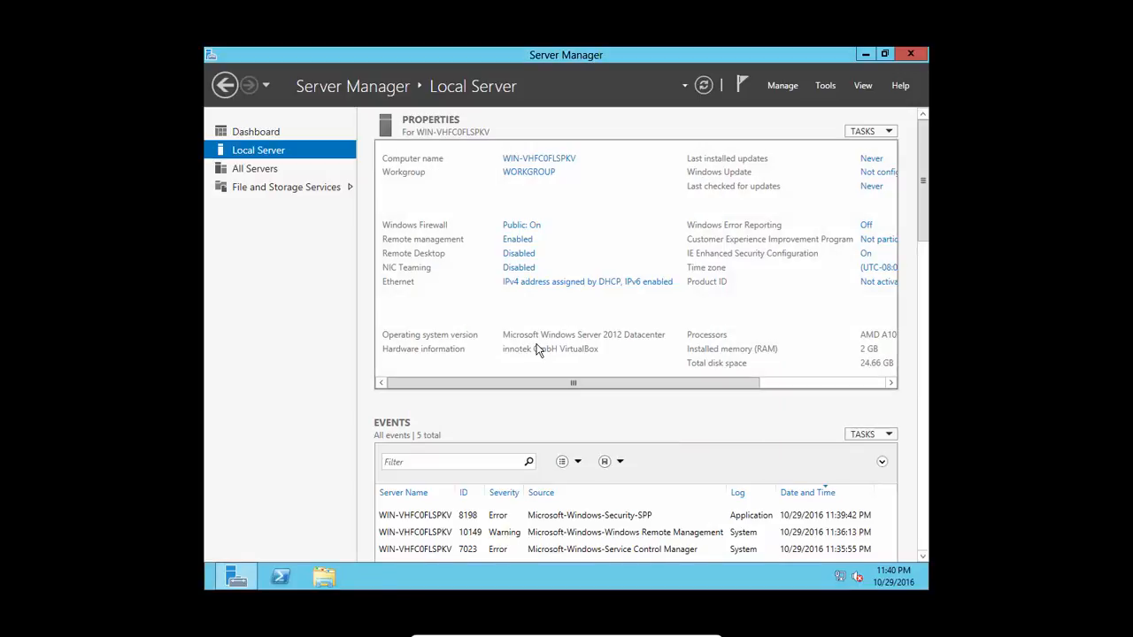
Step: Close Server Manager and dismiss the taskbar network connection menu
{"action": "left_click", "coordinate": [909, 59]}
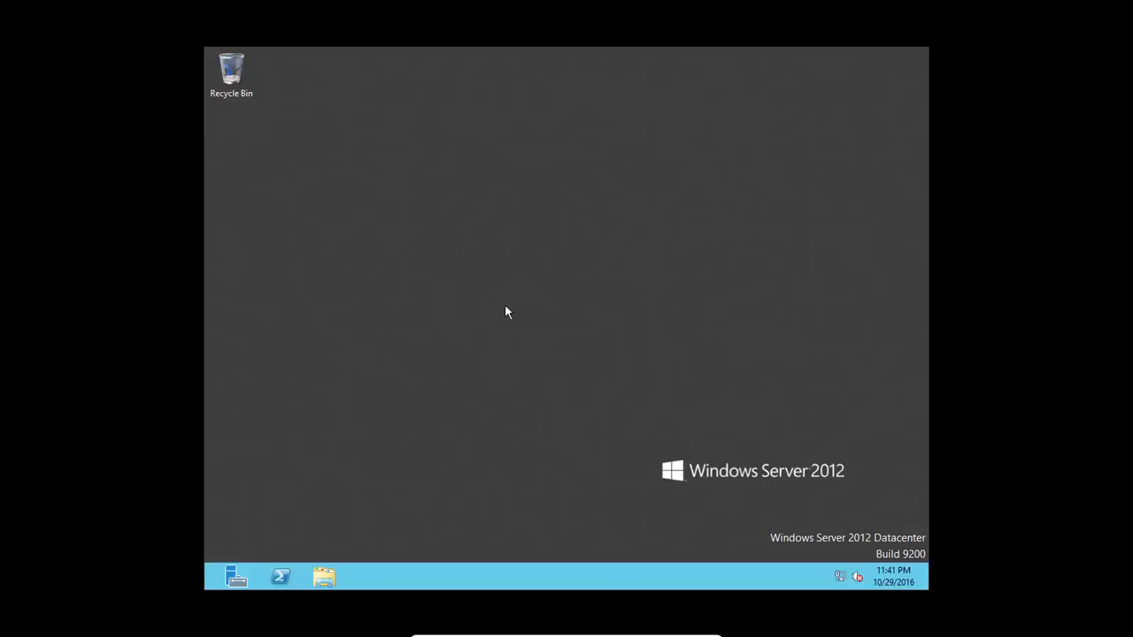
{"action": "right_click", "coordinate": [839, 575]}
{"action": "left_click", "coordinate": [590, 493]}
Step: Open Computer's Properties from File Explorer to show the System page (Datacenter, 2.00 GB RAM)
{"action": "left_click", "coordinate": [324, 572]}
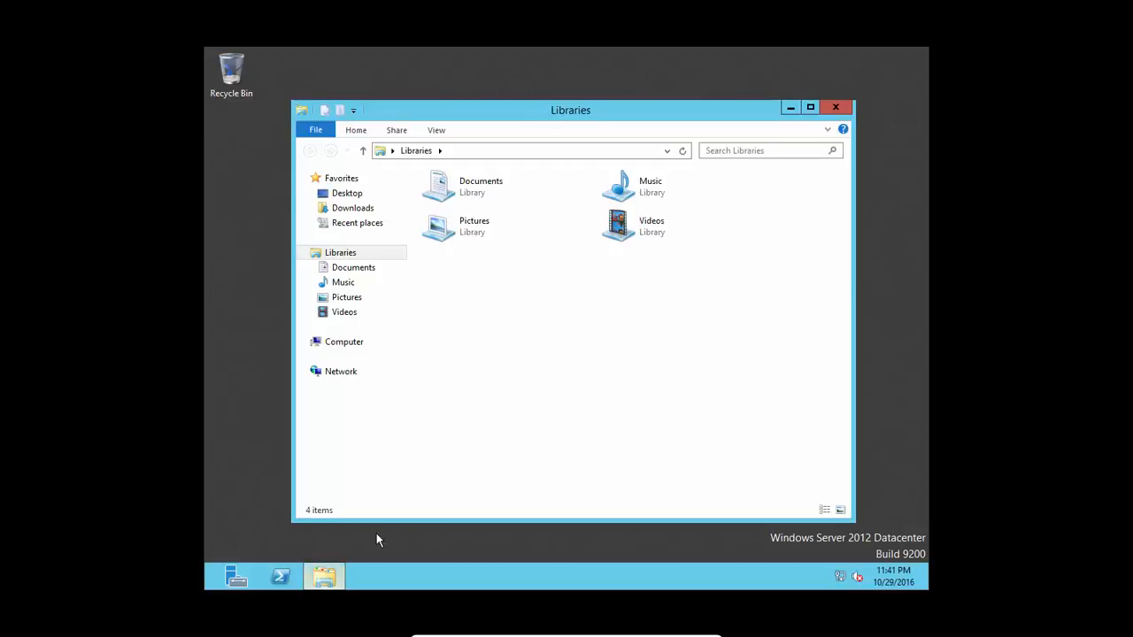
{"action": "right_click", "coordinate": [353, 347]}
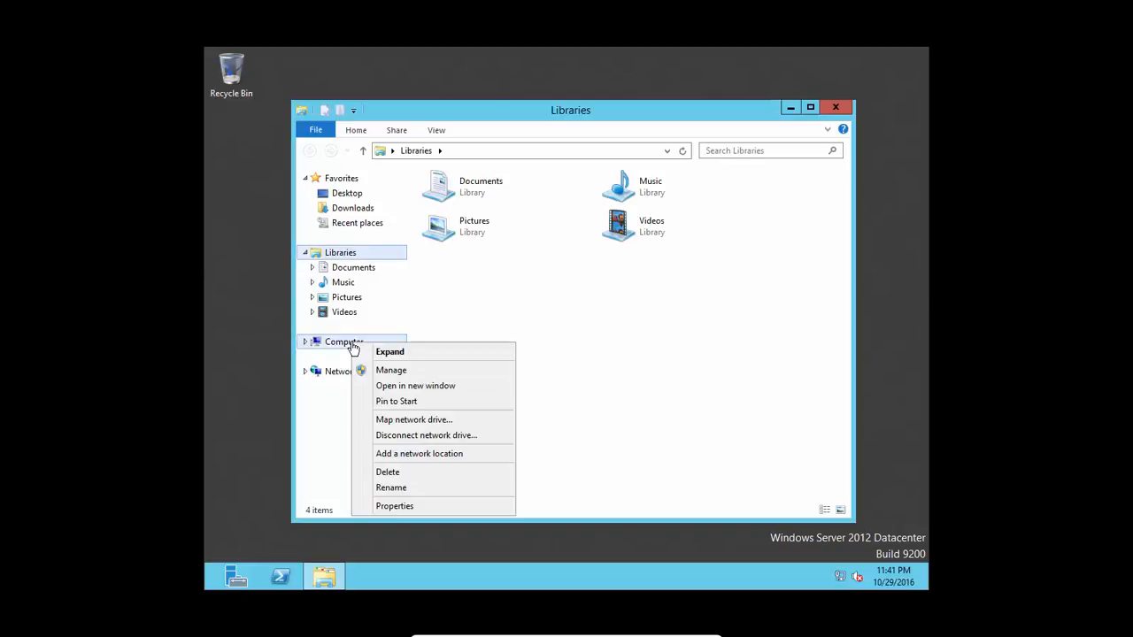
{"action": "left_click", "coordinate": [400, 506]}
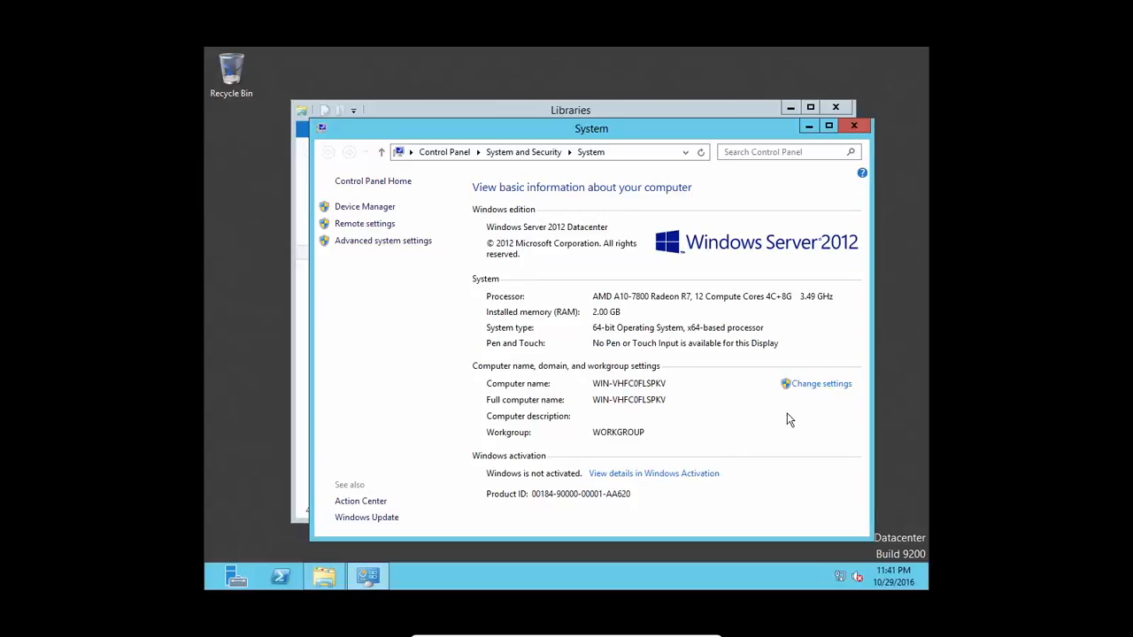
{"action": "left_click", "coordinate": [816, 385]}
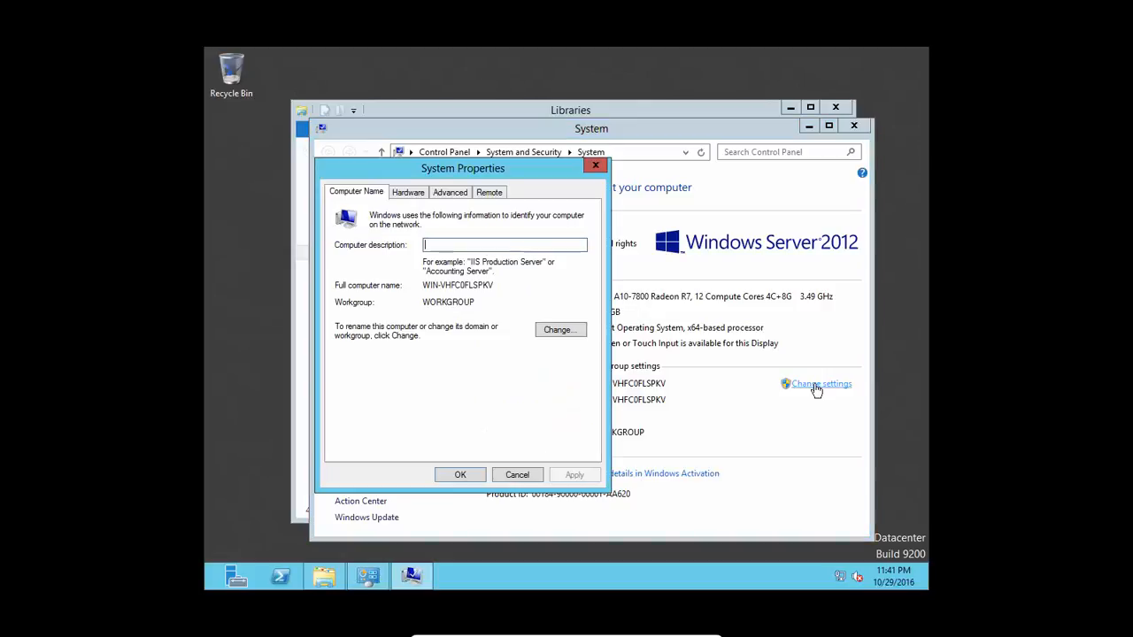
{"action": "left_click", "coordinate": [555, 333]}
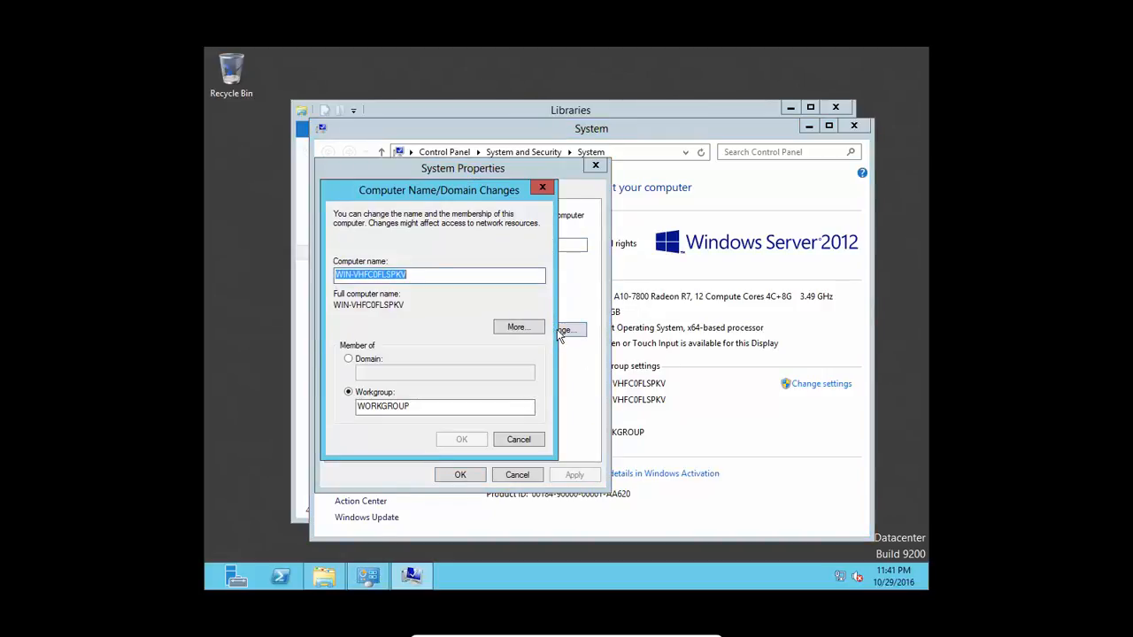
{"action": "left_click", "coordinate": [348, 358]}
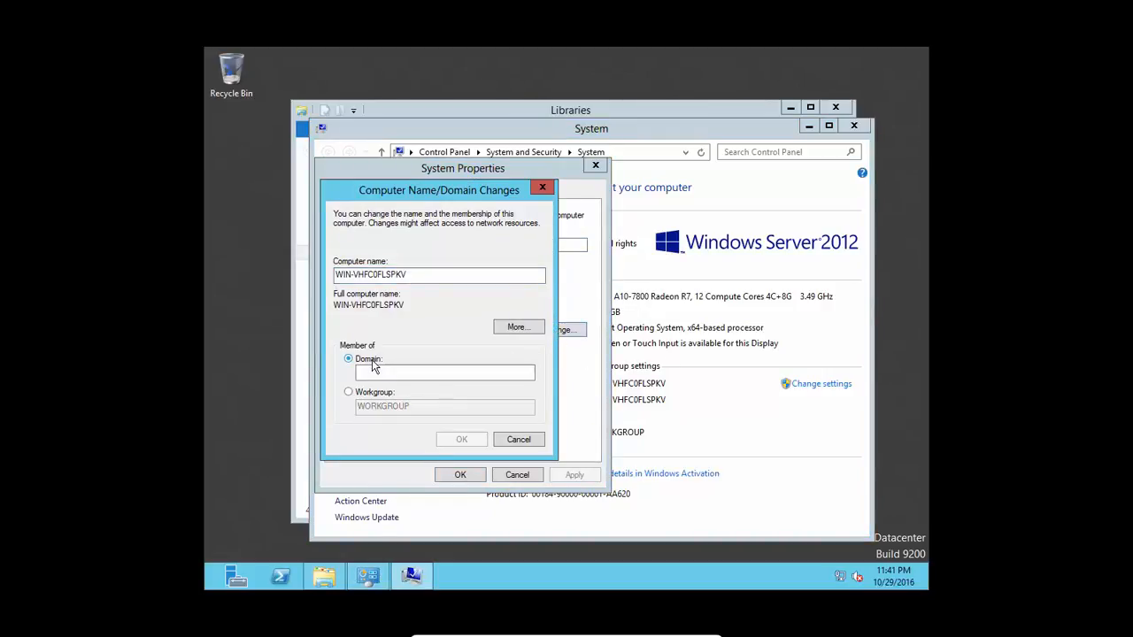
{"action": "left_click", "coordinate": [381, 370]}
{"action": "type", "text": "sql"}
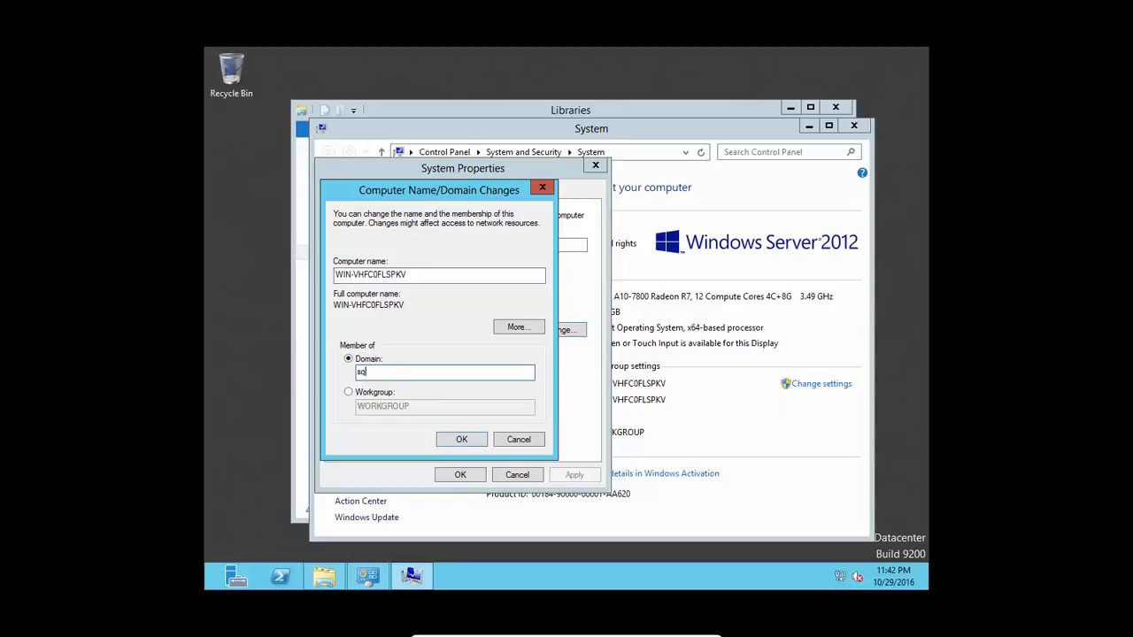
{"action": "left_click", "coordinate": [453, 439]}
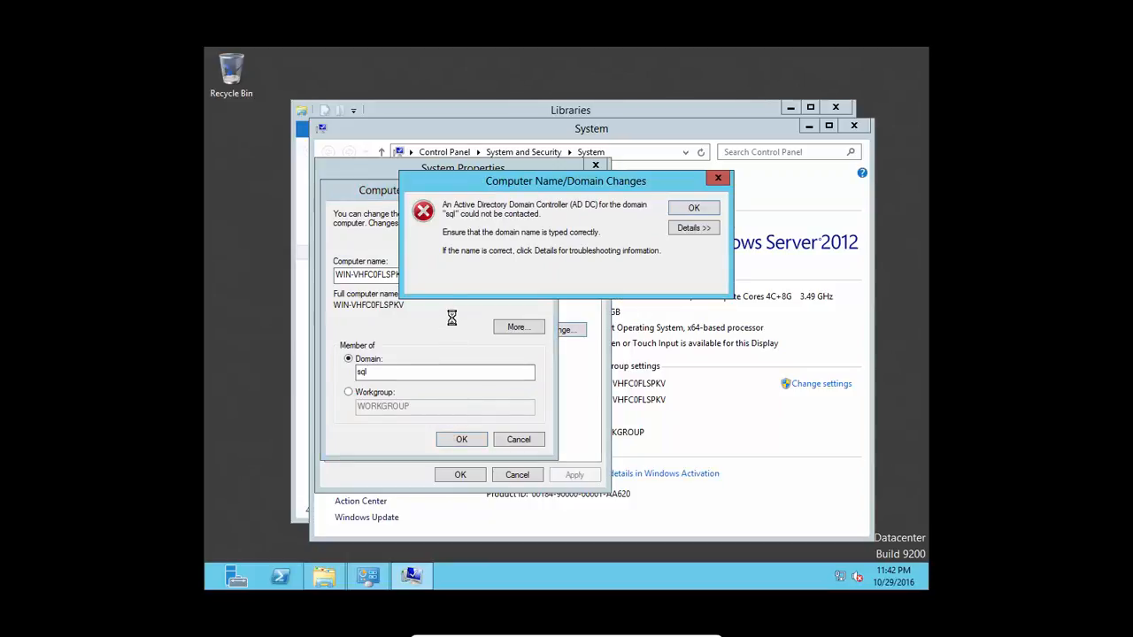
{"action": "left_click", "coordinate": [698, 211]}
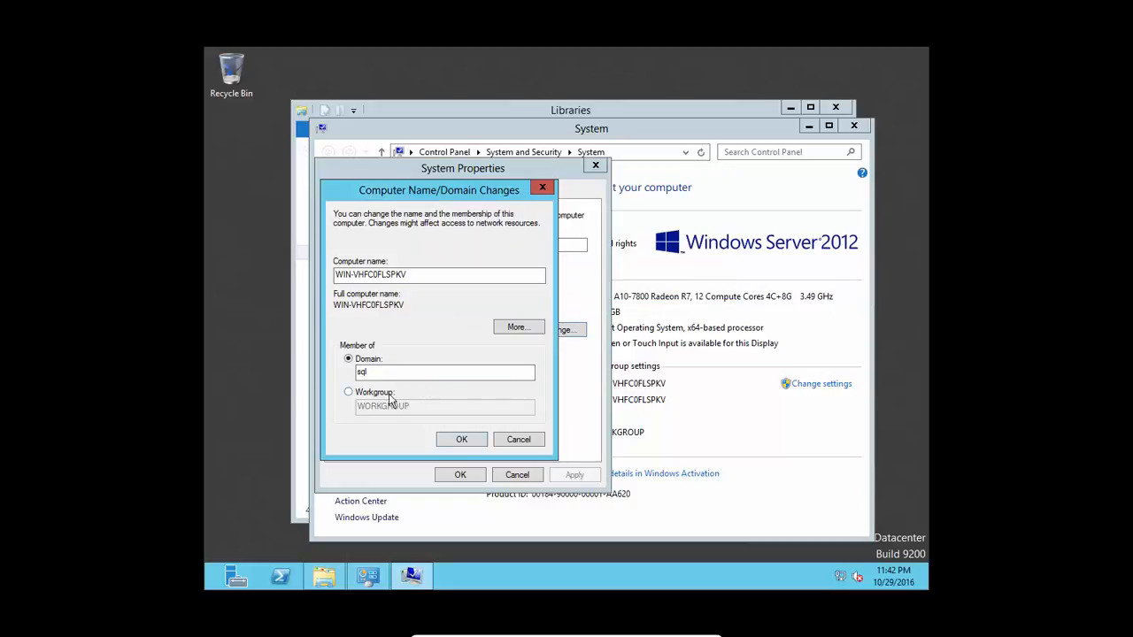
{"action": "type", "text": ".com"}
{"action": "left_click", "coordinate": [460, 440]}
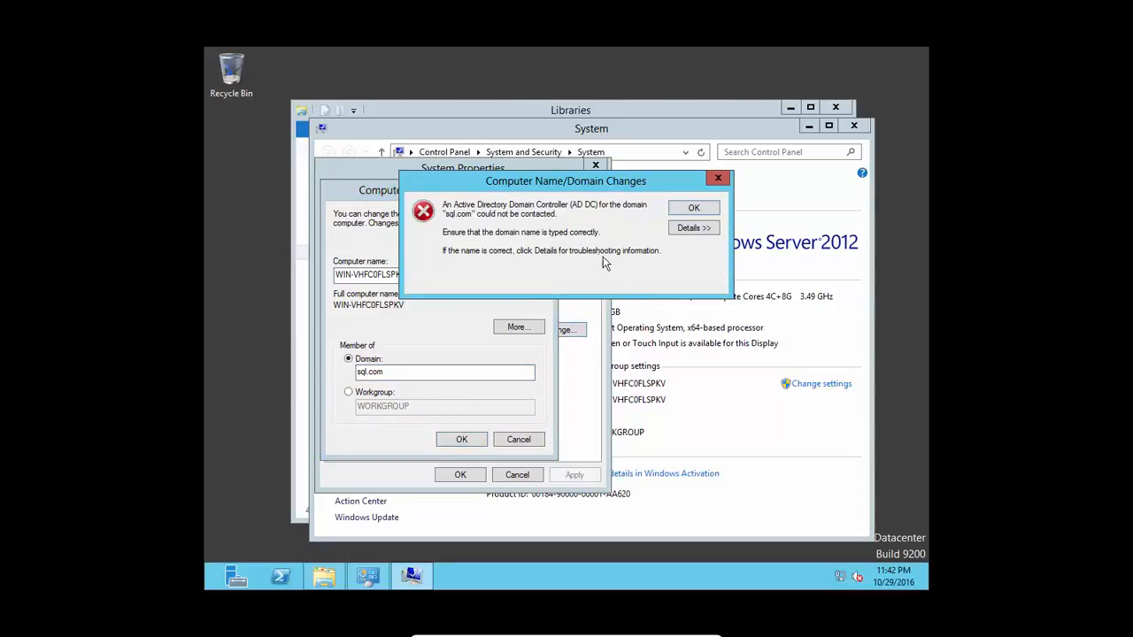
{"action": "left_click", "coordinate": [686, 231]}
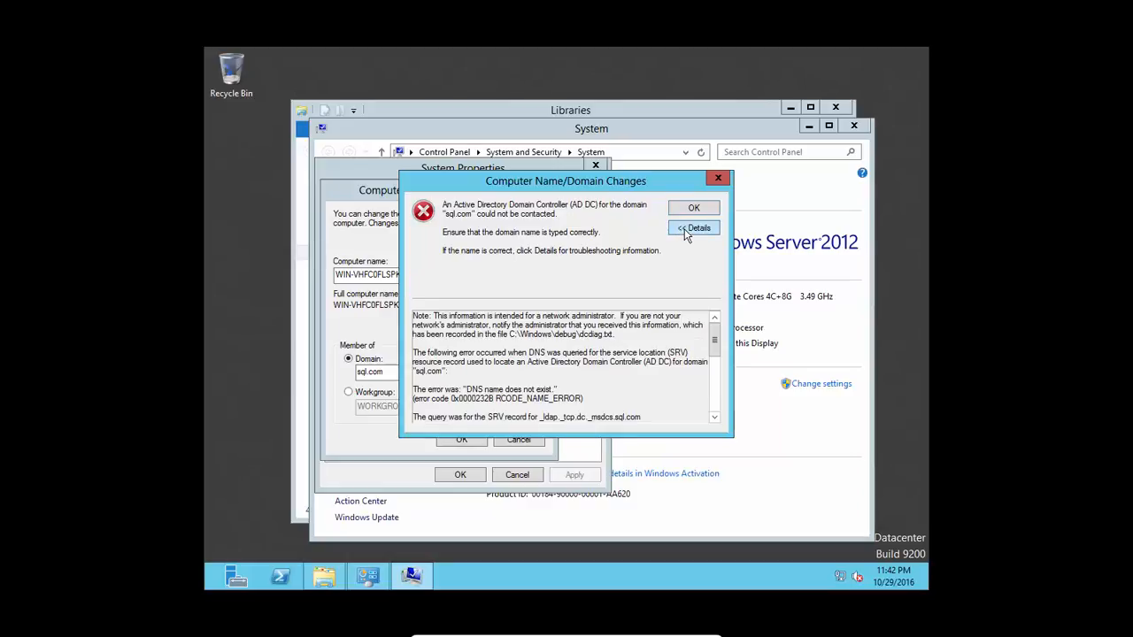
{"action": "left_click", "coordinate": [719, 180]}
{"action": "left_click", "coordinate": [540, 440]}
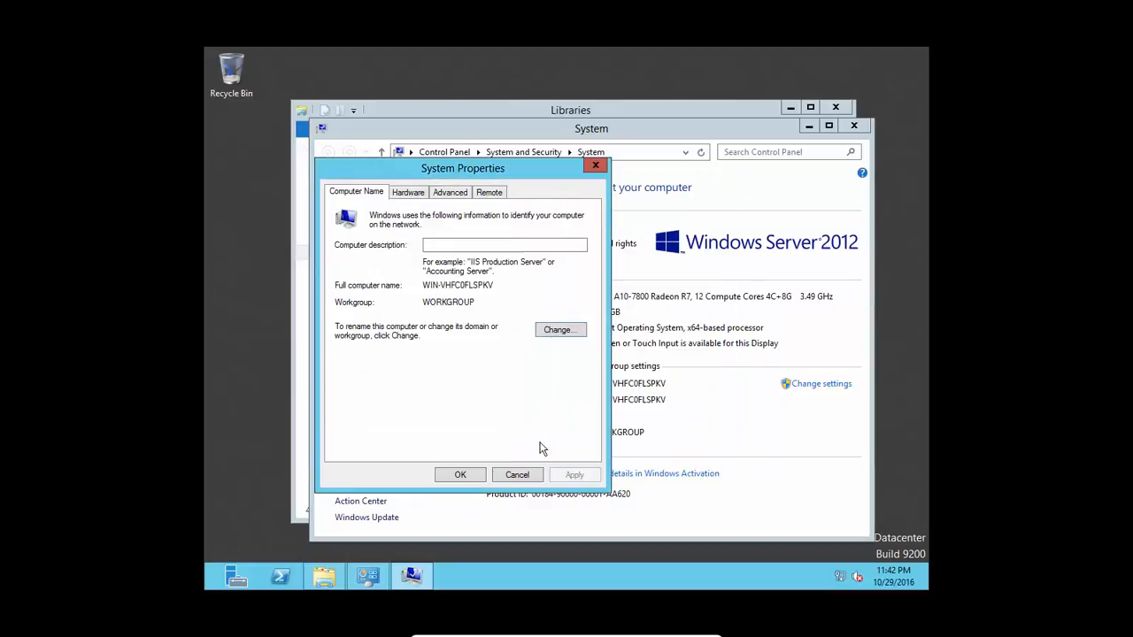
{"action": "left_click", "coordinate": [518, 474]}
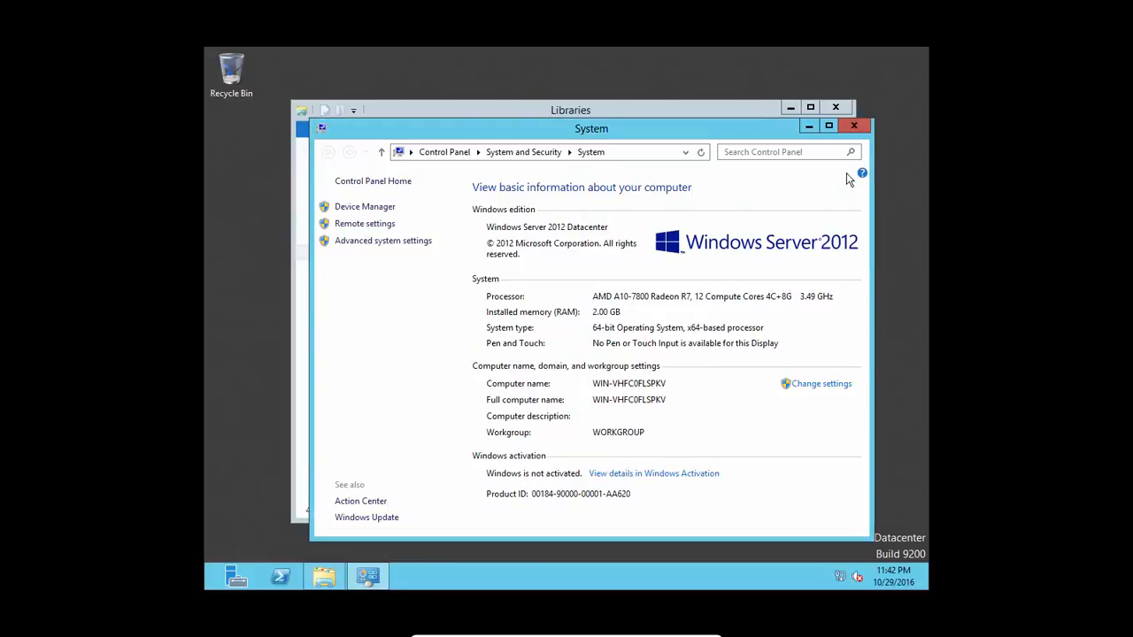
{"action": "left_click", "coordinate": [853, 126]}
Step: Close the Libraries window and turn off Full-screen Mode from the mini toolbar's View menu
{"action": "left_click", "coordinate": [834, 107]}
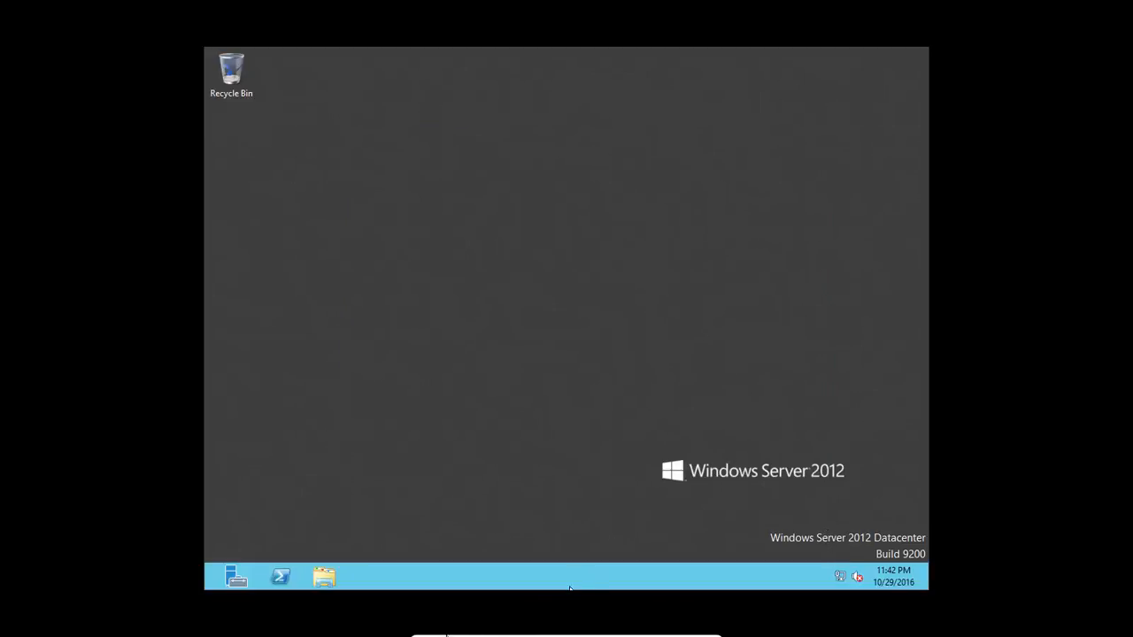
{"action": "mouse_move", "coordinate": [567, 634]}
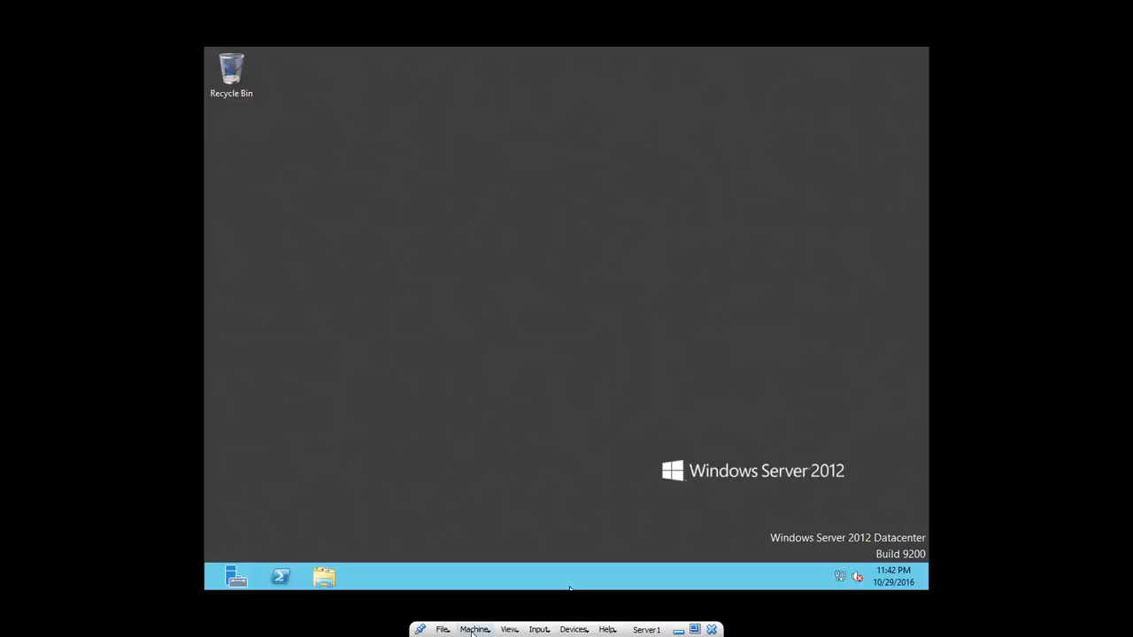
{"action": "left_click", "coordinate": [510, 630]}
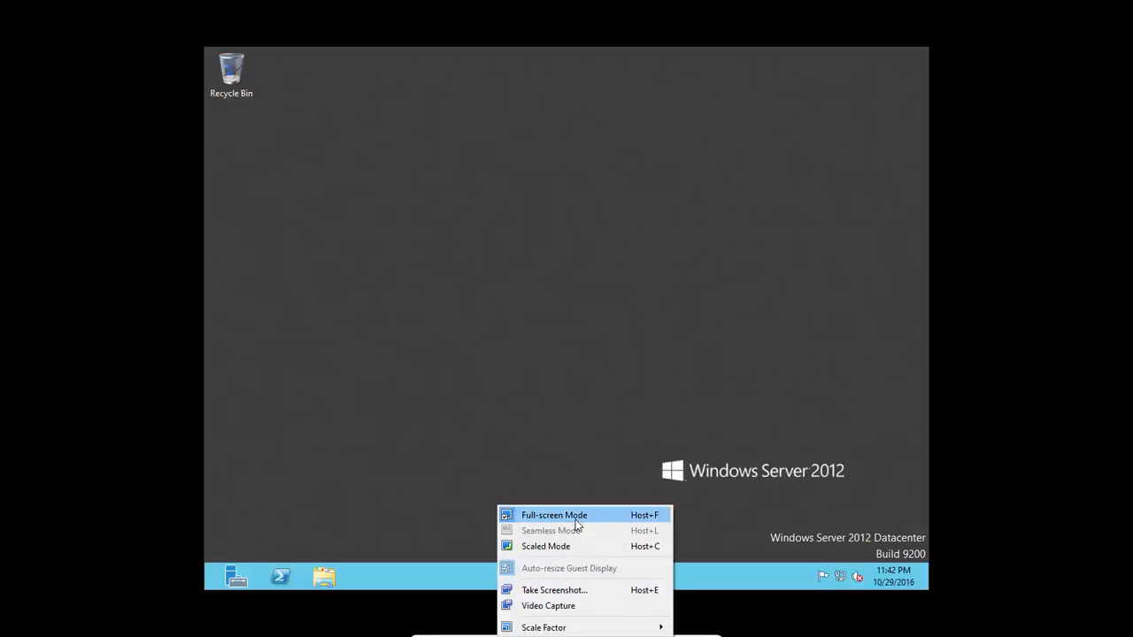
{"action": "left_click", "coordinate": [576, 517]}
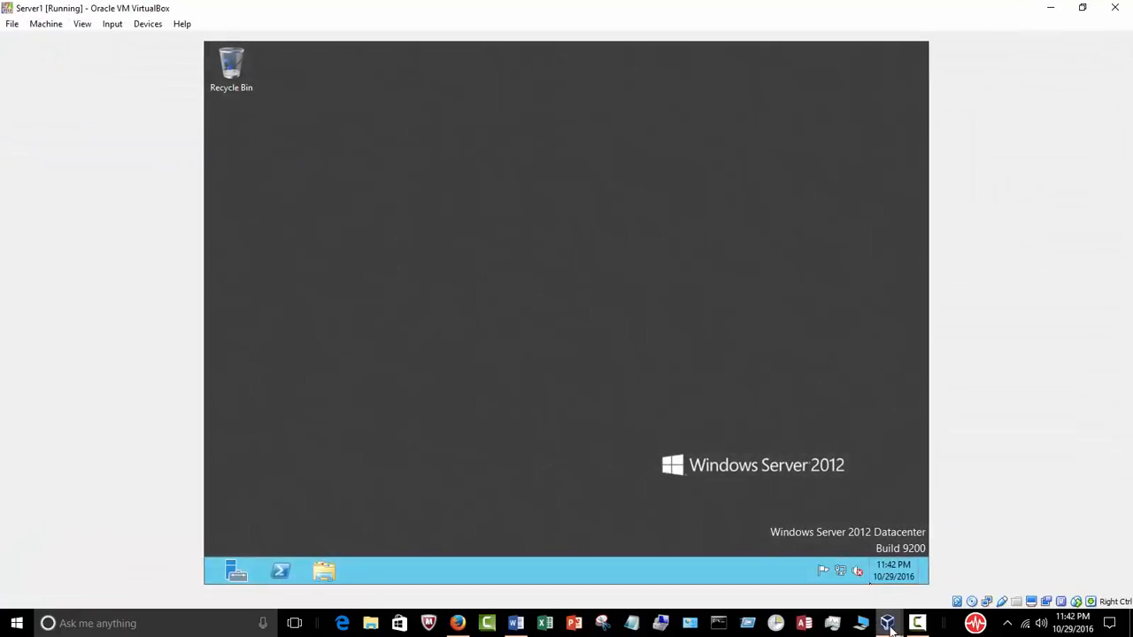
Step: Change Server1's network adapter from NAT to Bridged Adapter on the Realtek 8821AE wireless NIC
{"action": "mouse_move", "coordinate": [888, 620]}
{"action": "left_click", "coordinate": [781, 591]}
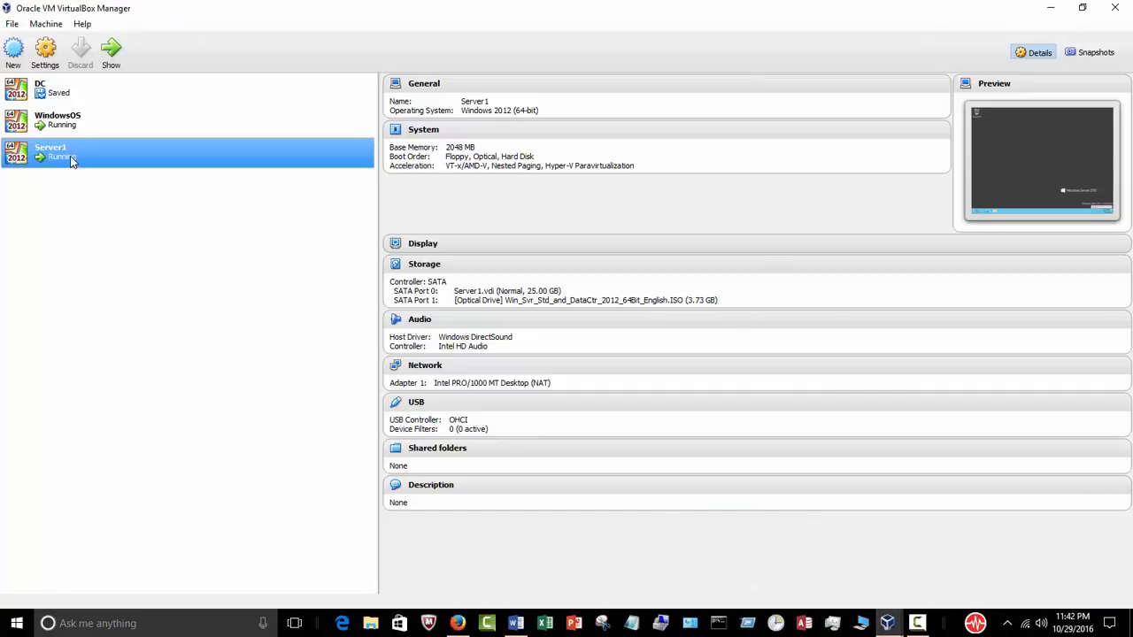
{"action": "left_click", "coordinate": [427, 365]}
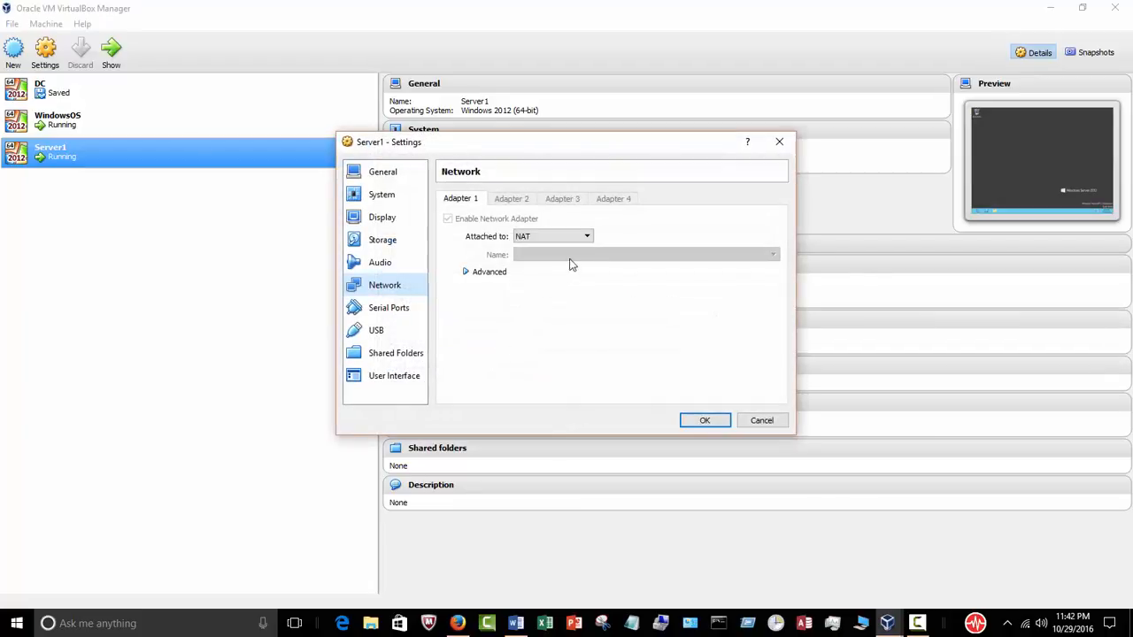
{"action": "left_click", "coordinate": [584, 236]}
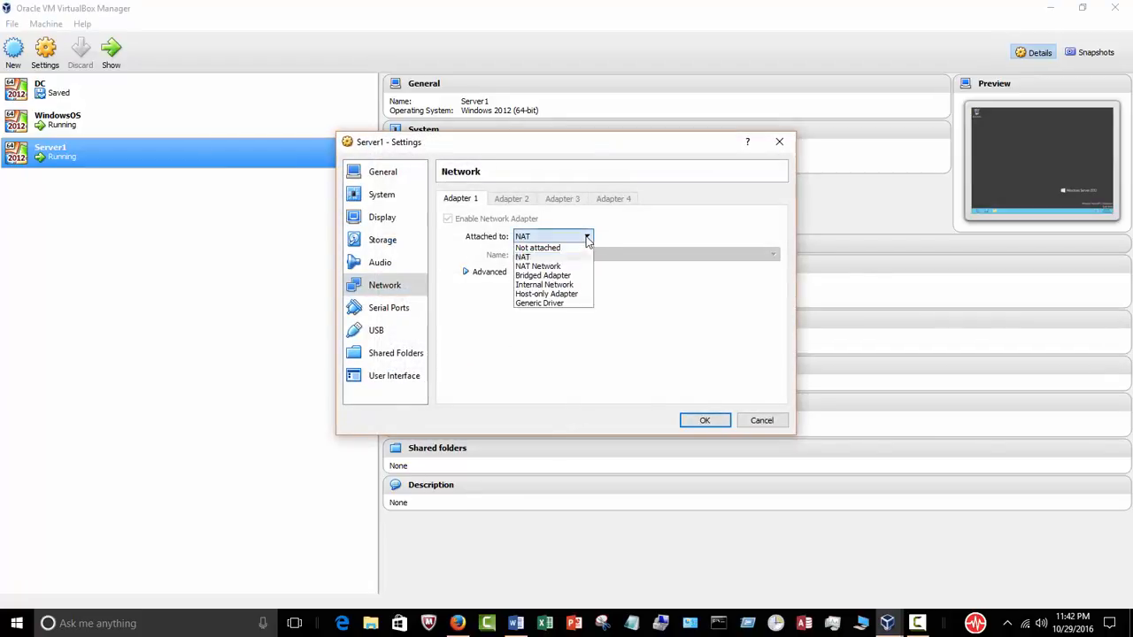
{"action": "left_click", "coordinate": [574, 276]}
{"action": "left_click", "coordinate": [690, 421]}
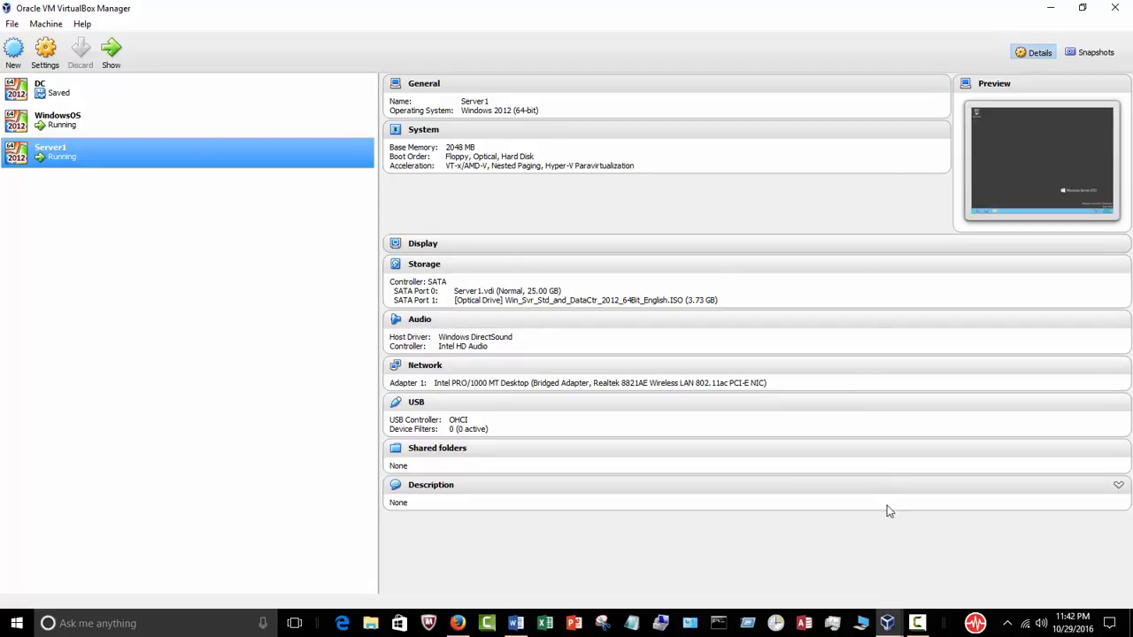
{"action": "left_click", "coordinate": [887, 625]}
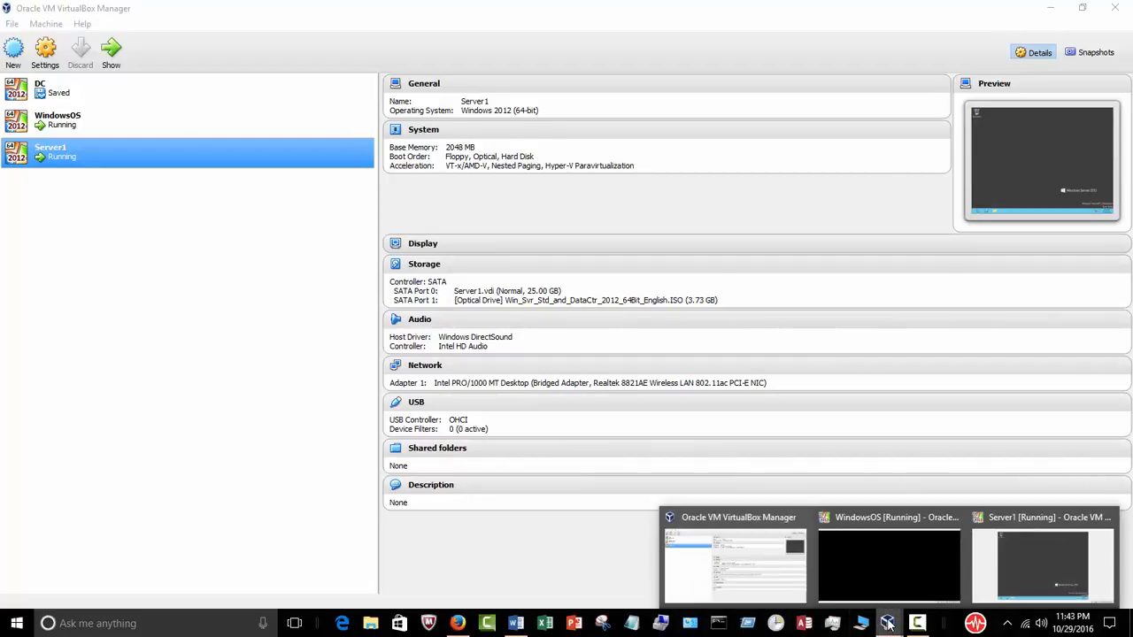